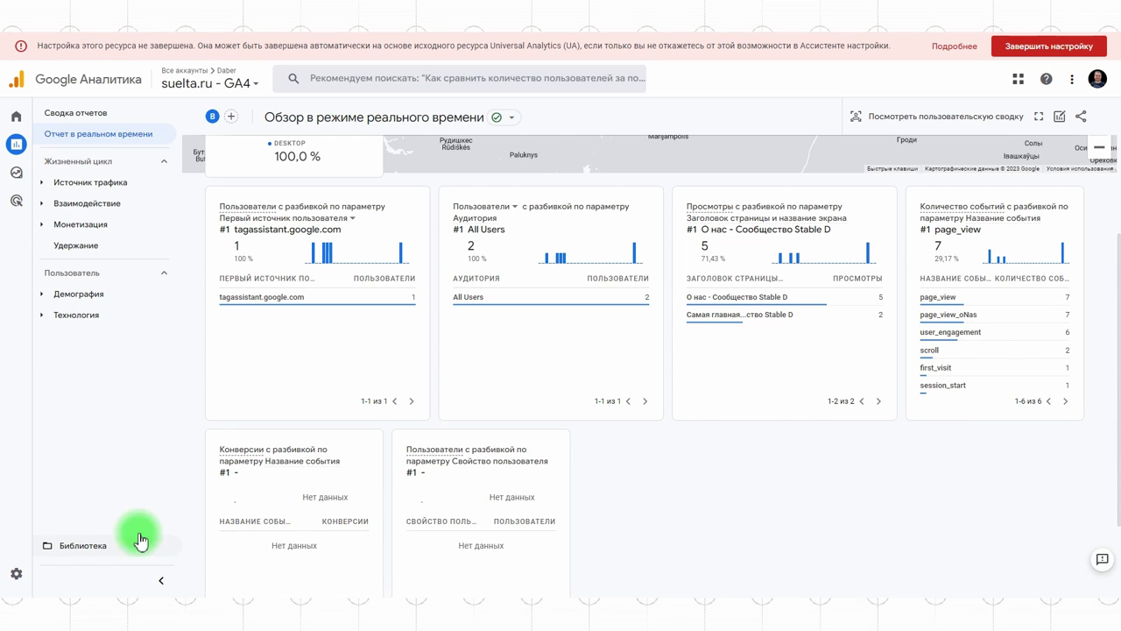
- Open DebugView in the administrator settings of the suelta.ru - GA4 property
{"action": "left_click", "coordinate": [80, 546]}
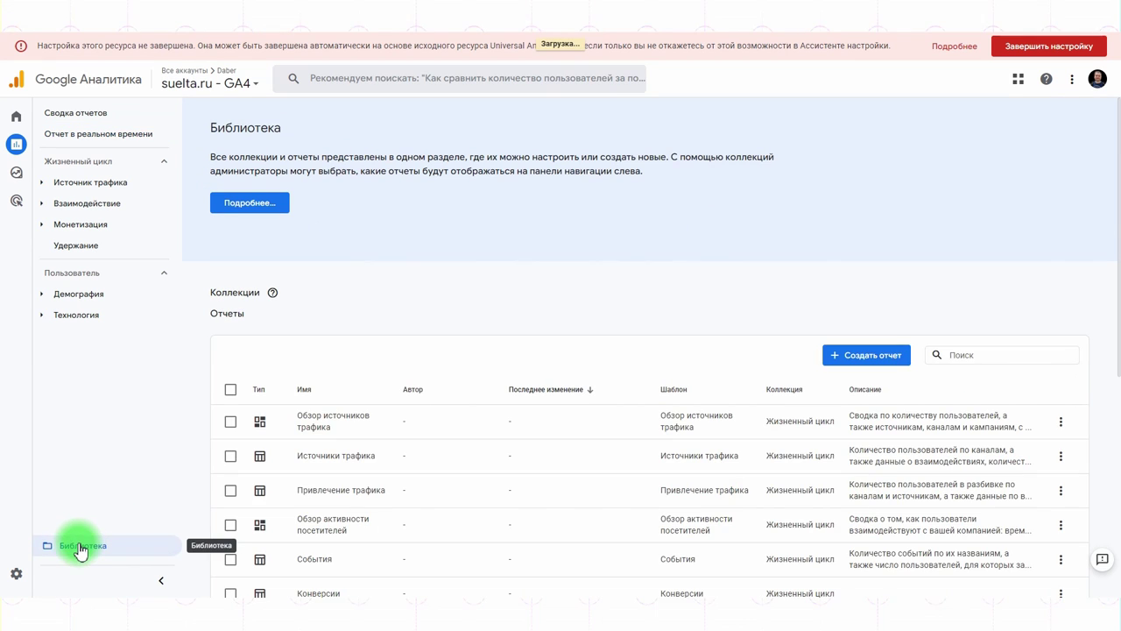
{"action": "left_click", "coordinate": [19, 575]}
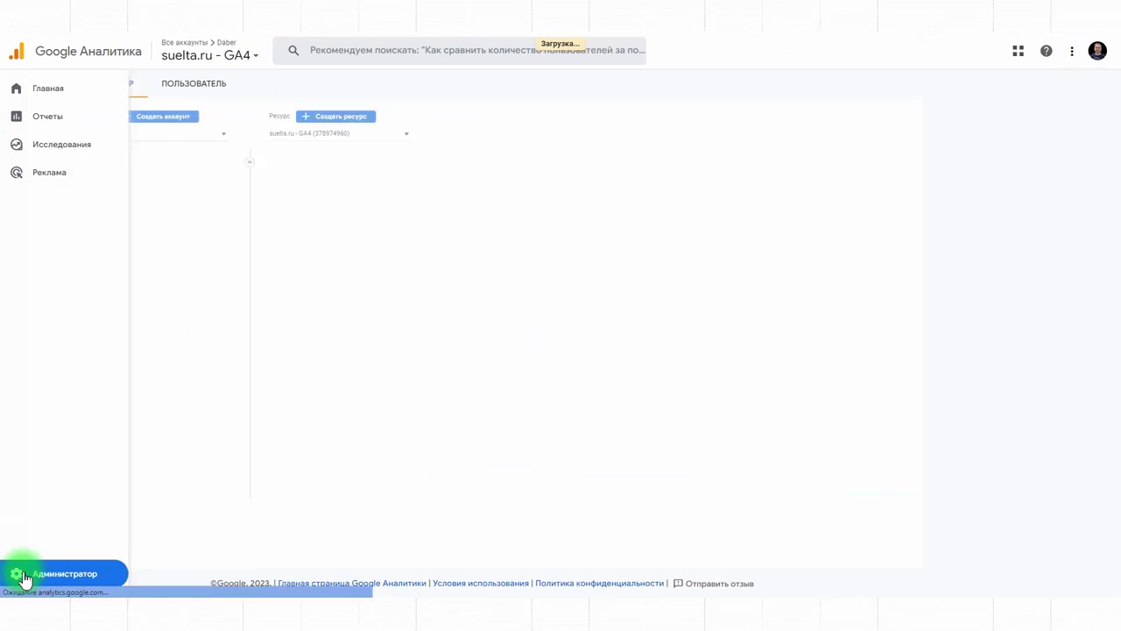
{"action": "scroll", "coordinate": [535, 377], "scroll_direction": "down", "scroll_amount": 3}
{"action": "left_click", "coordinate": [431, 342]}
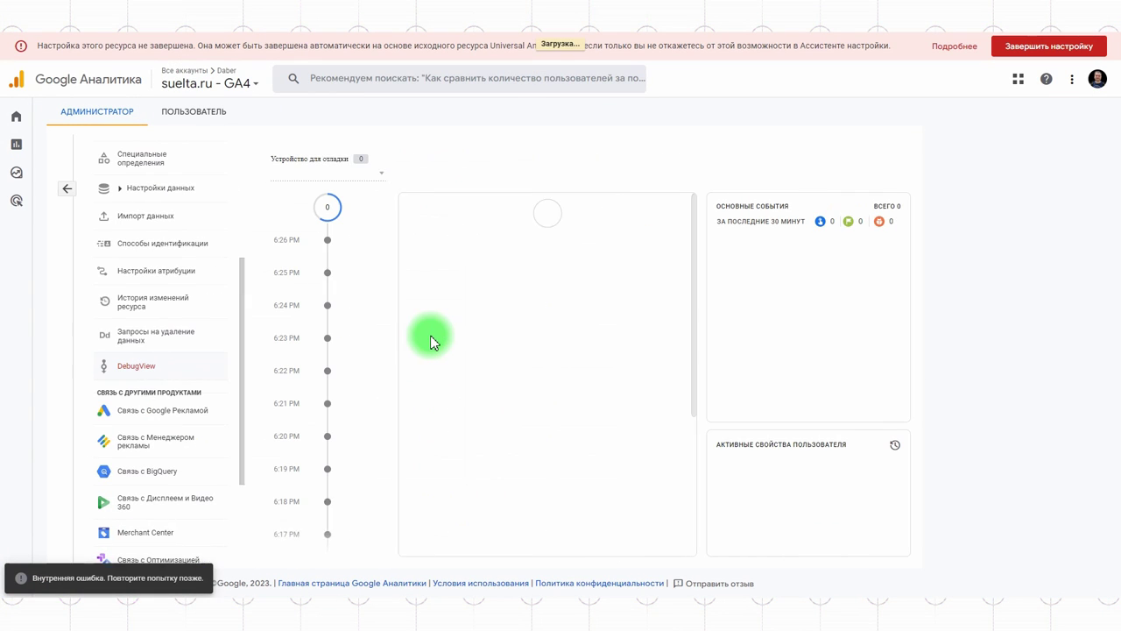
- Inspect the page_title and page_referrer parameters of the user_engagement event in the DebugView timeline
{"action": "left_click", "coordinate": [575, 420]}
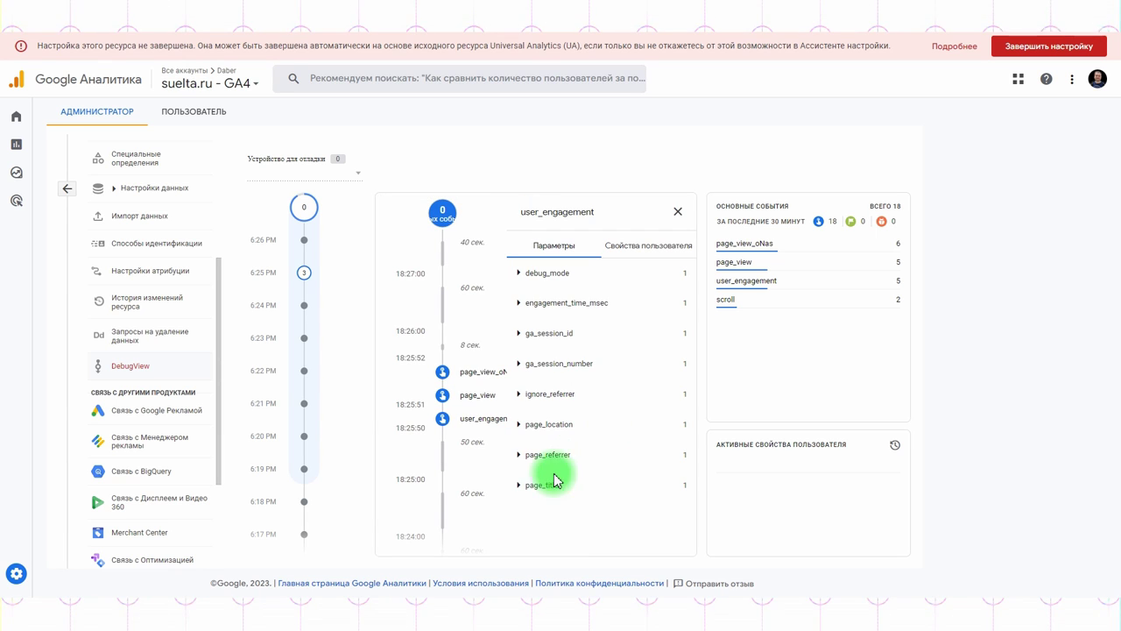
{"action": "left_click", "coordinate": [518, 484]}
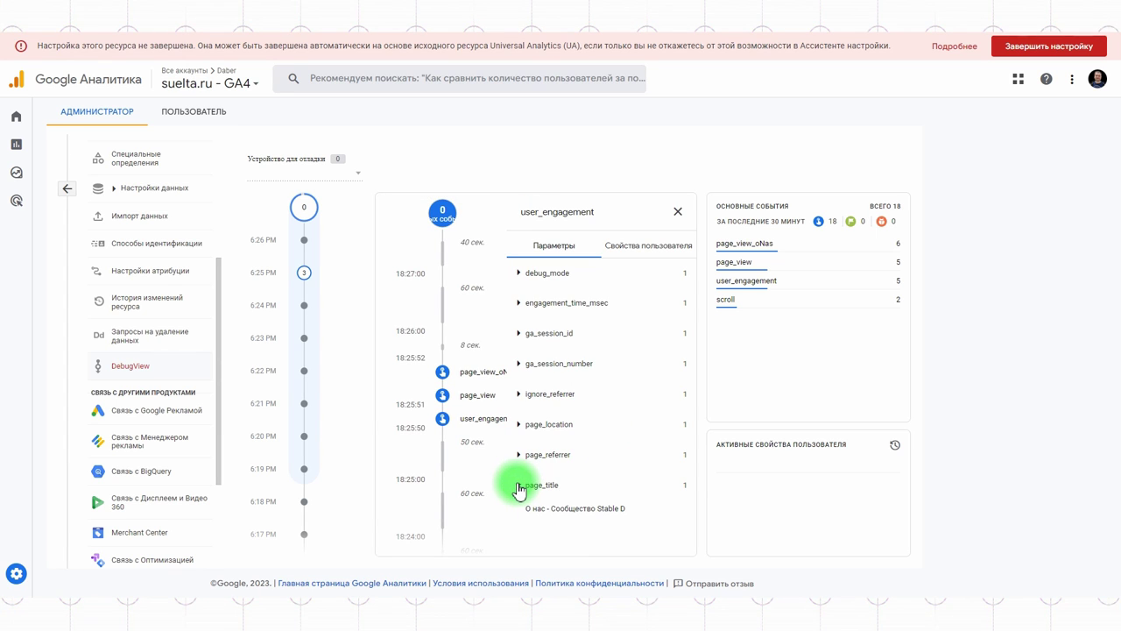
{"action": "left_click", "coordinate": [517, 454]}
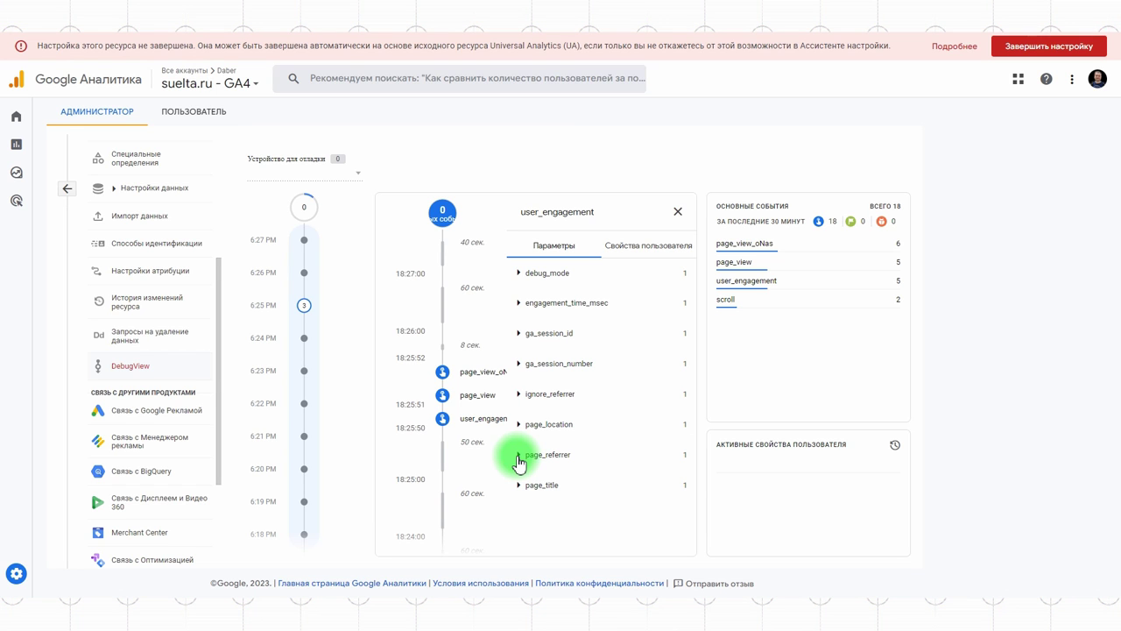
- Open the configuration of the custom event page_view_oNas from the property's event creation list
{"action": "scroll", "coordinate": [132, 333], "scroll_direction": "up", "scroll_amount": 3}
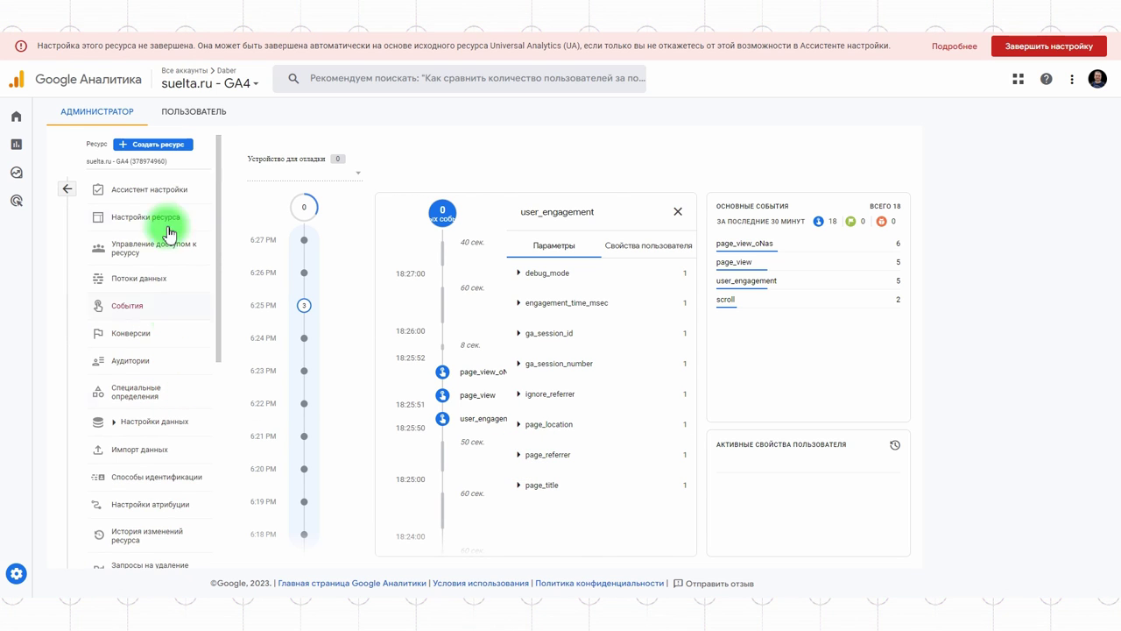
{"action": "left_click", "coordinate": [138, 306]}
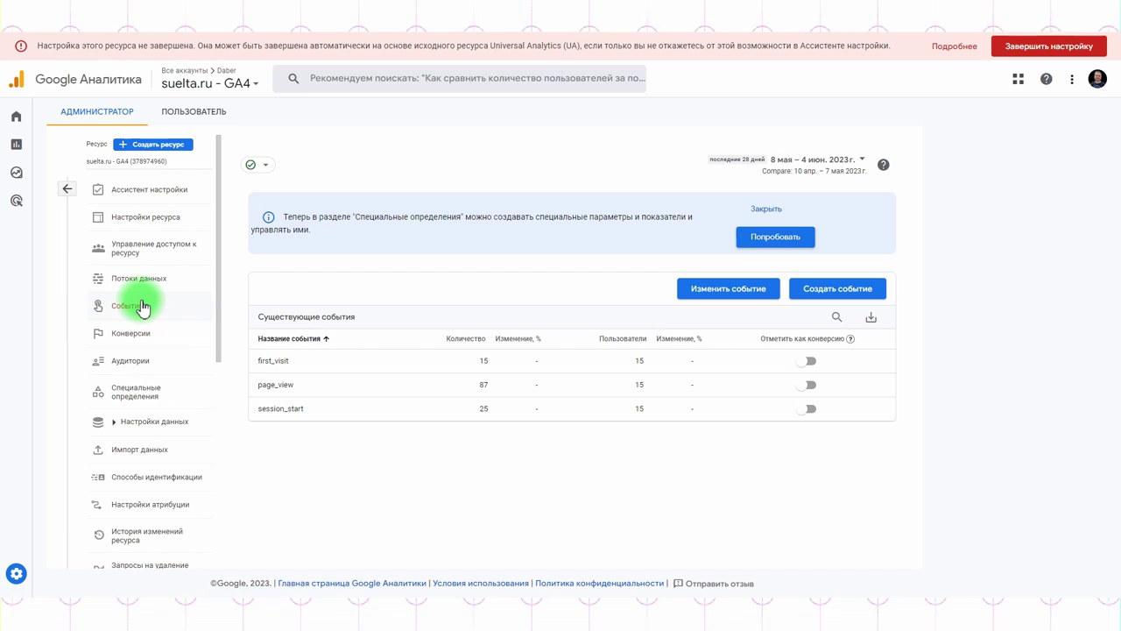
{"action": "left_click", "coordinate": [833, 289]}
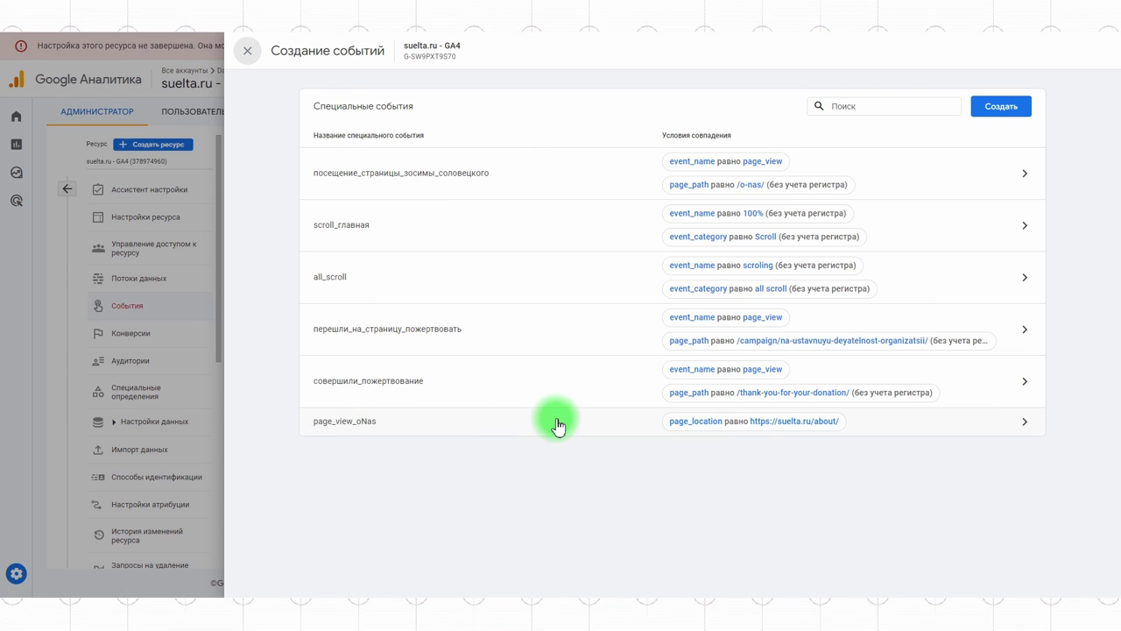
{"action": "left_click", "coordinate": [946, 432]}
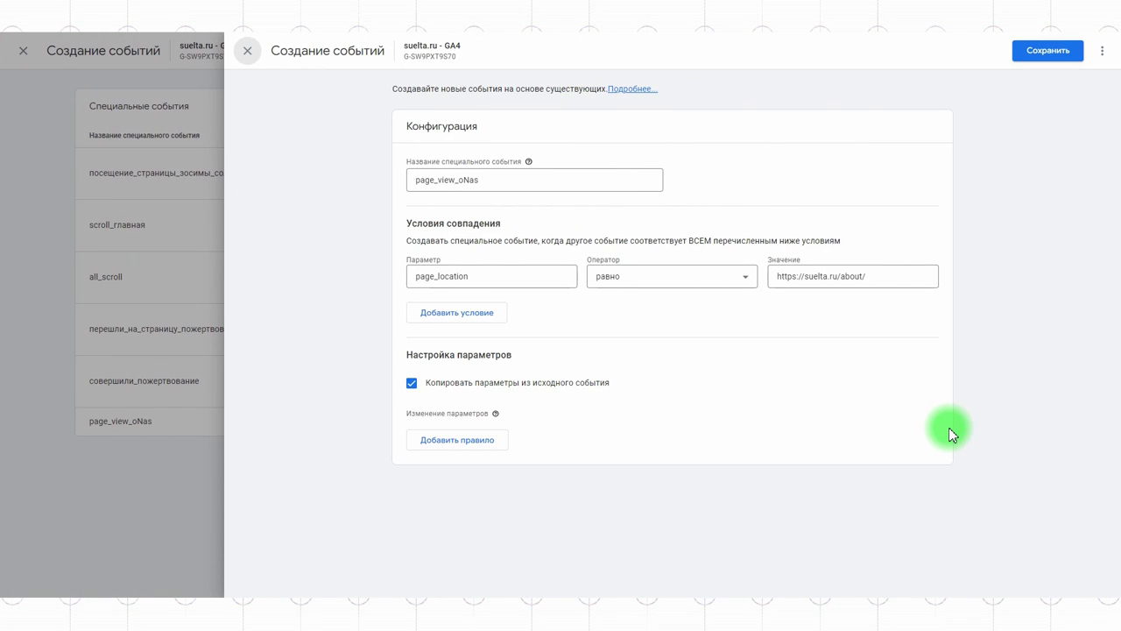
- Review the name and matching condition of page_view_oNas against page_view's page_location parameter in DebugView, and close the configuration
{"action": "left_click_drag", "start_coordinate": [414, 178], "coordinate": [496, 181]}
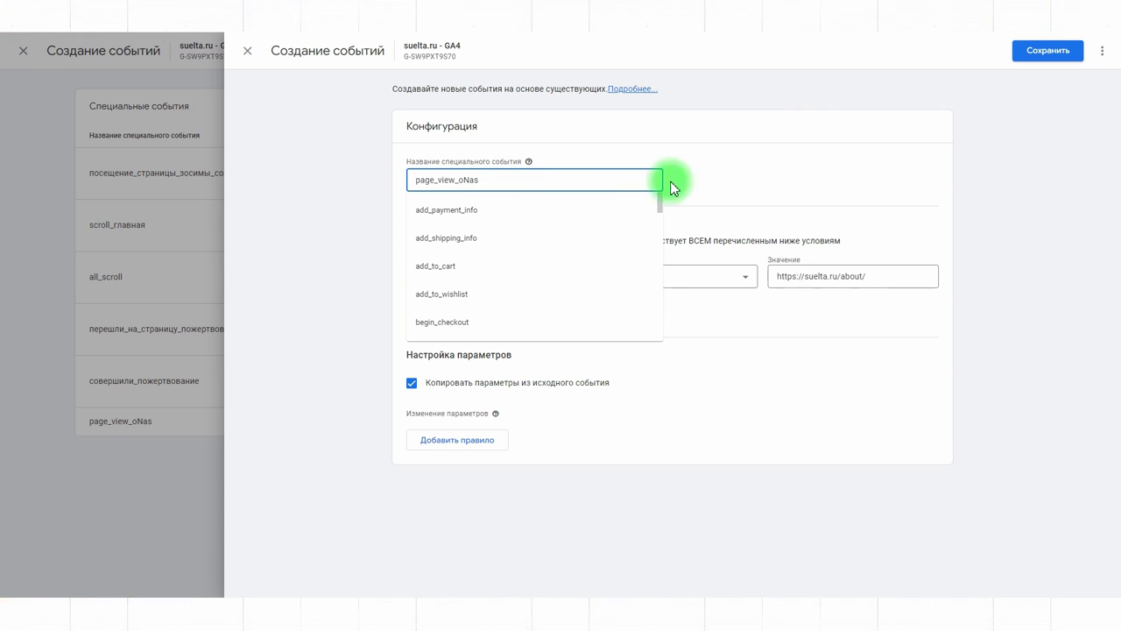
{"action": "left_click", "coordinate": [719, 168]}
{"action": "left_click", "coordinate": [505, 274]}
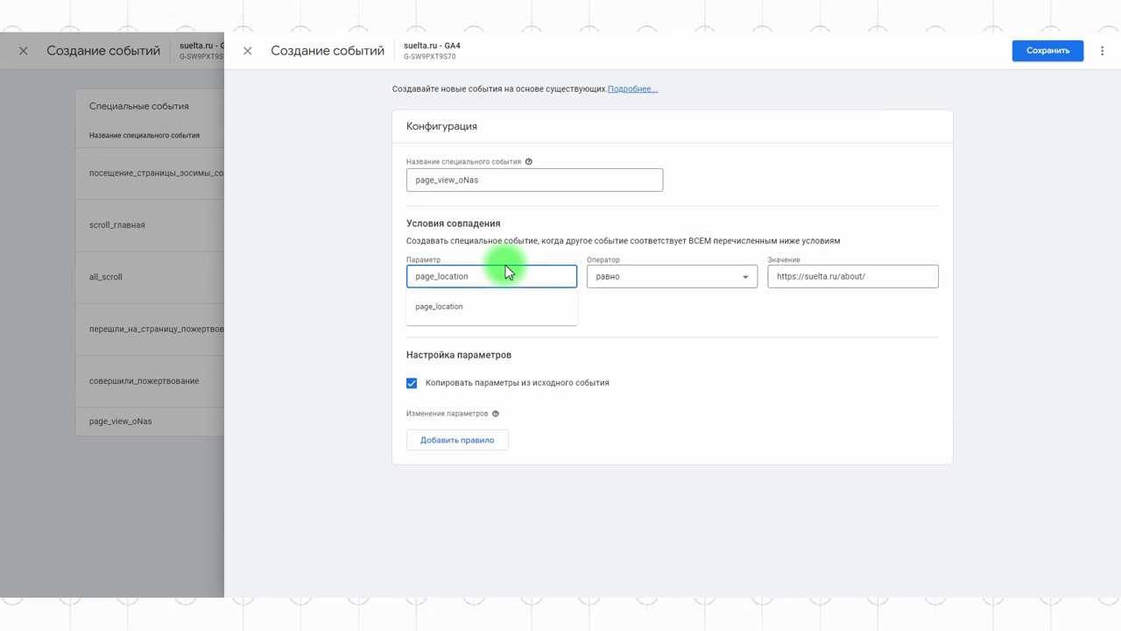
{"action": "left_click", "coordinate": [508, 252]}
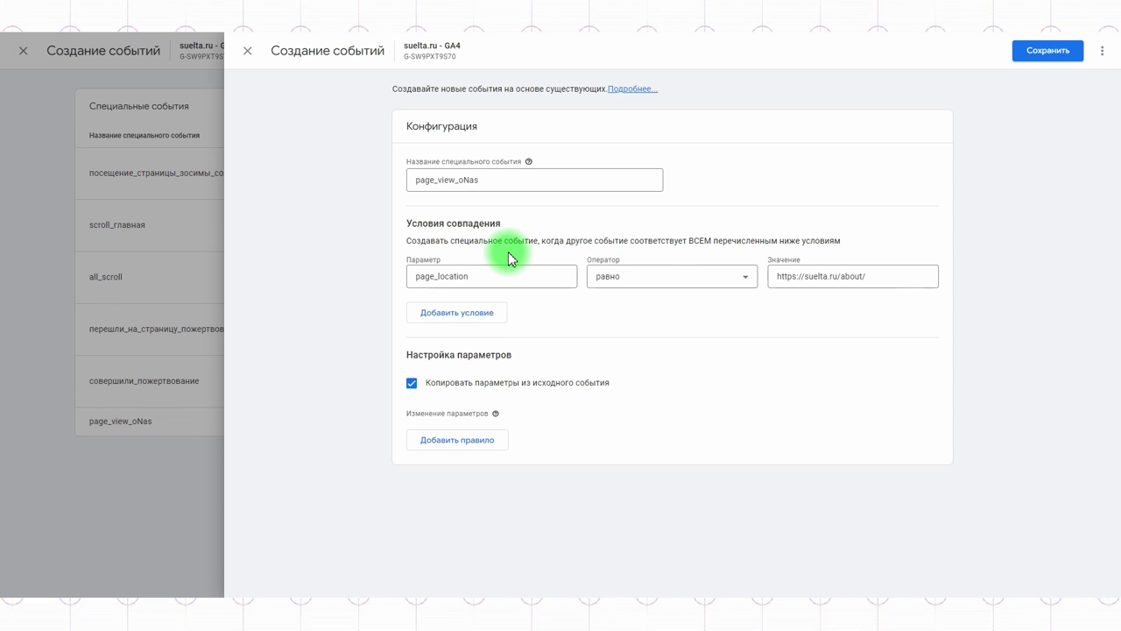
{"action": "left_click", "coordinate": [626, 286]}
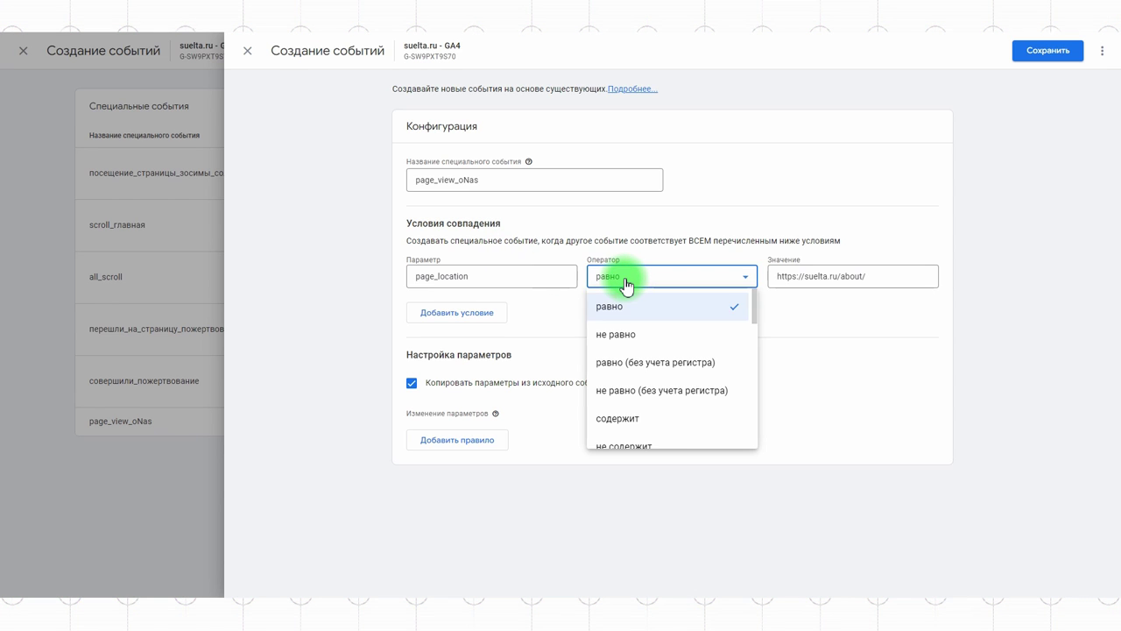
{"action": "left_click", "coordinate": [685, 302]}
{"action": "left_click", "coordinate": [826, 279]}
{"action": "left_click", "coordinate": [830, 318]}
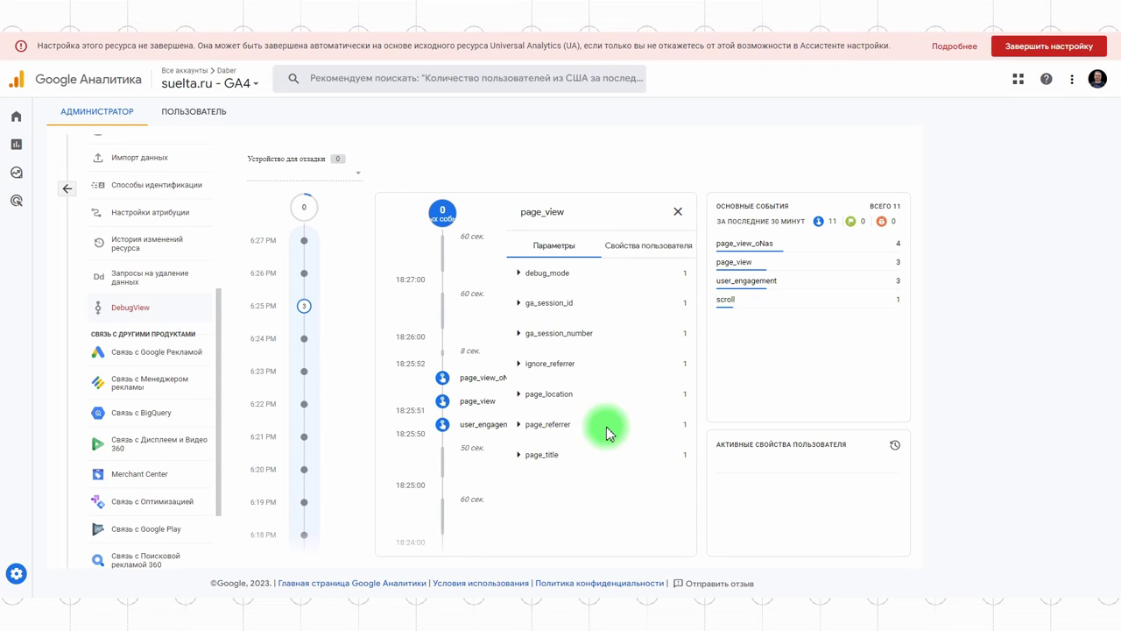
{"action": "left_click", "coordinate": [520, 396]}
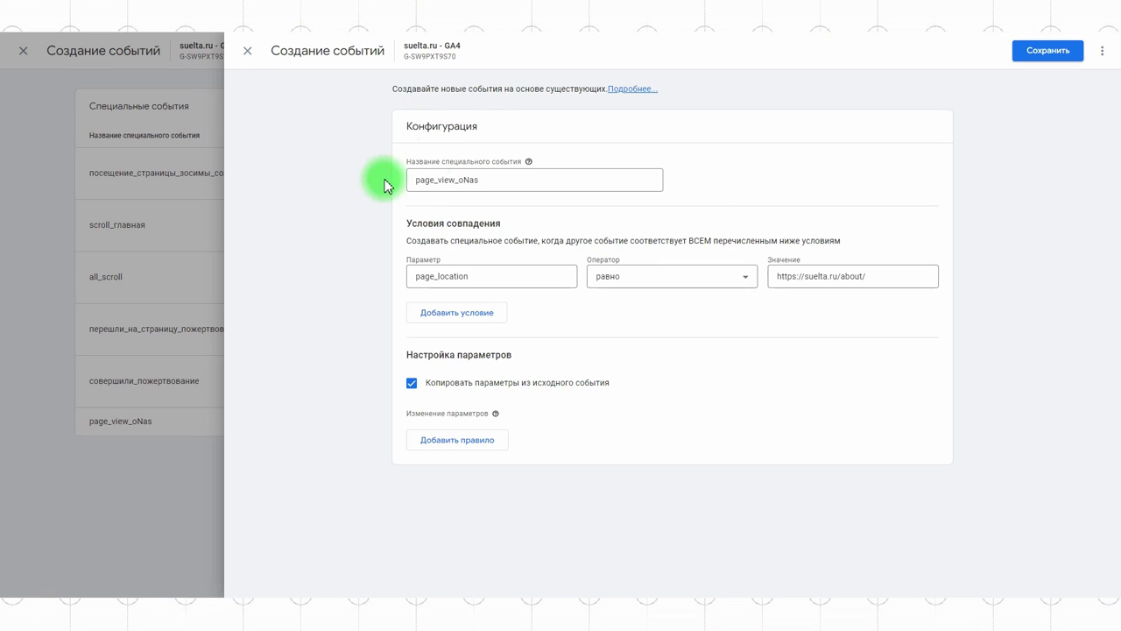
{"action": "left_click", "coordinate": [245, 57]}
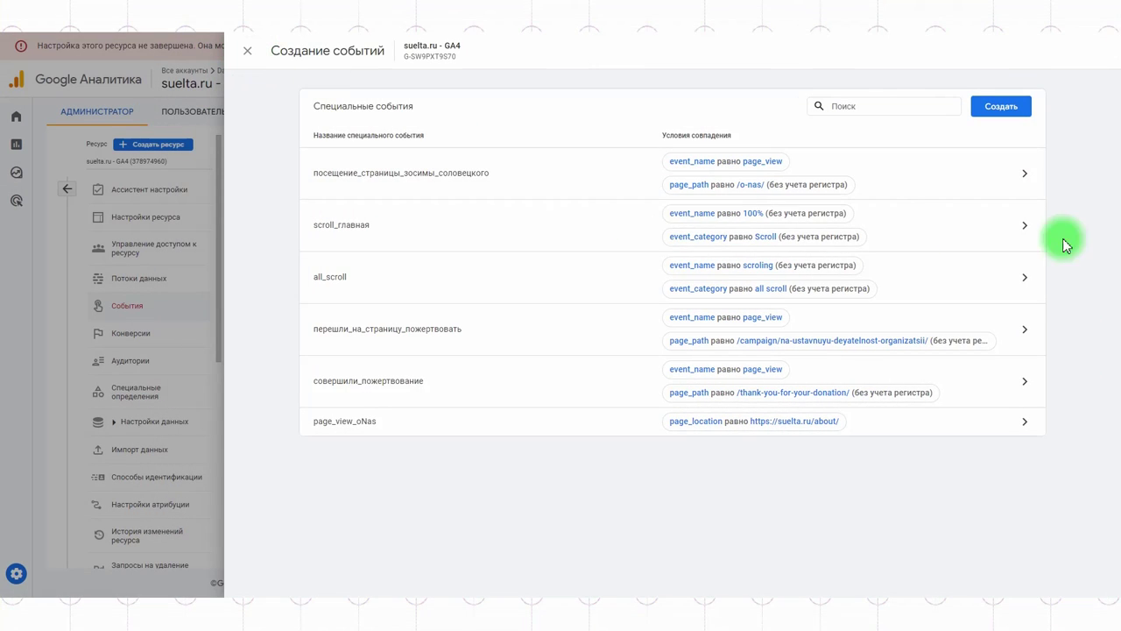
{"action": "left_click", "coordinate": [1019, 109]}
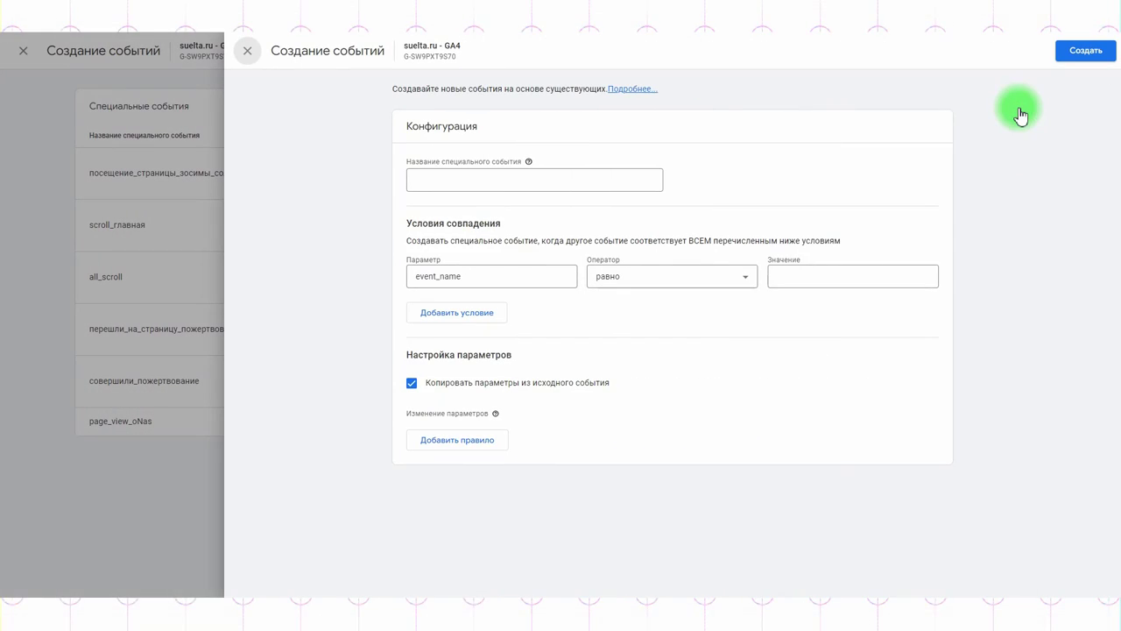
{"action": "left_click", "coordinate": [249, 54]}
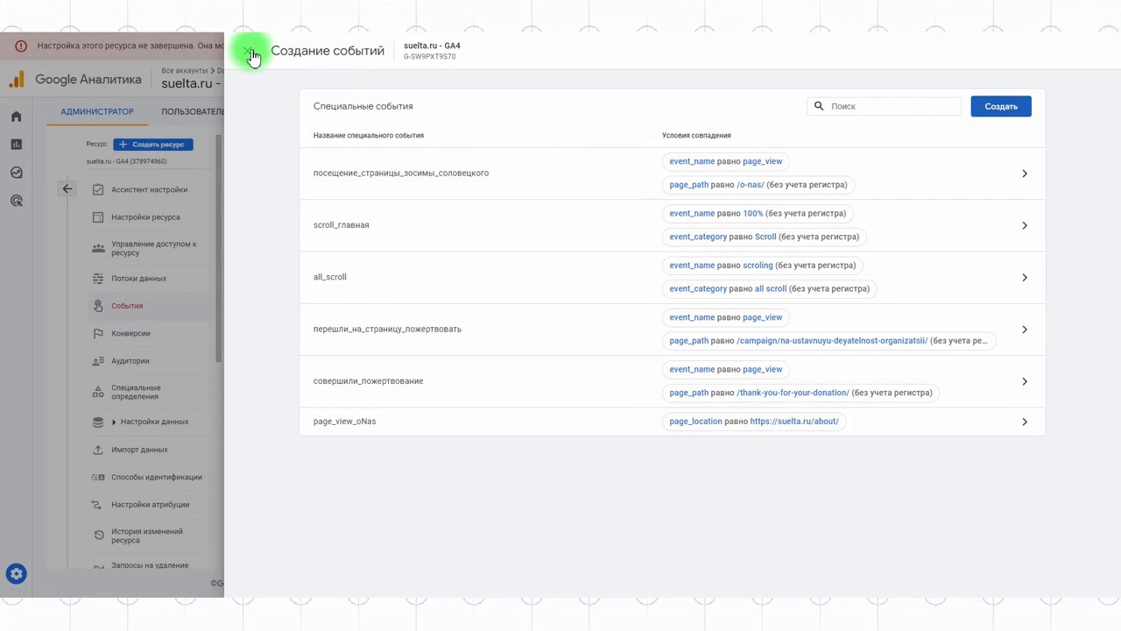
{"action": "left_click", "coordinate": [251, 56]}
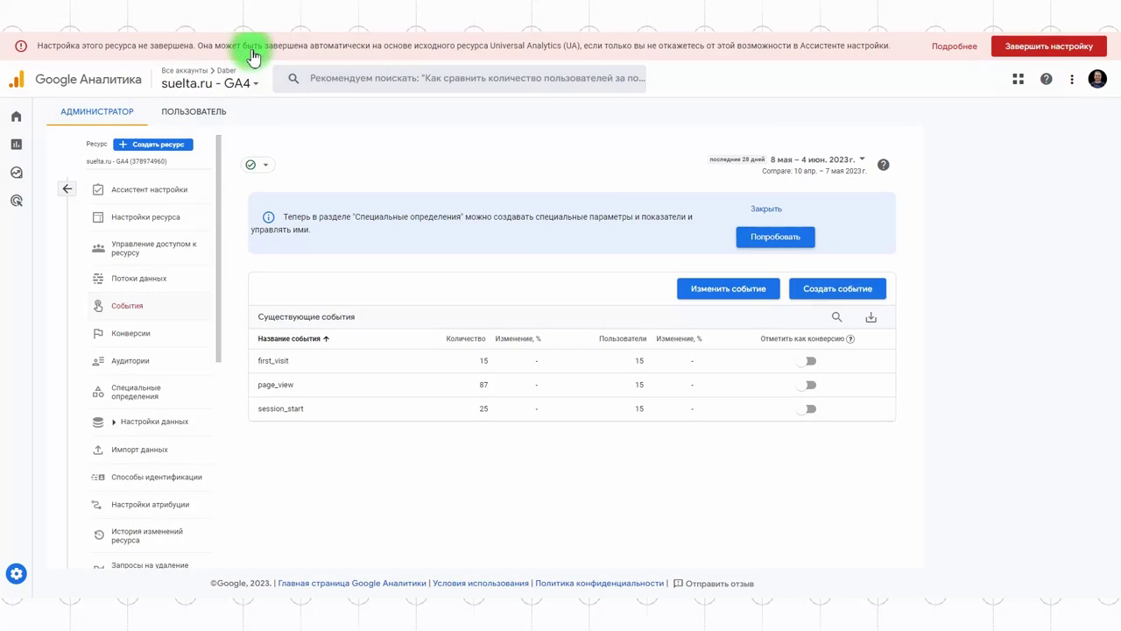
- Start a new custom event in the property and name it visit_from_about
{"action": "left_click", "coordinate": [866, 289]}
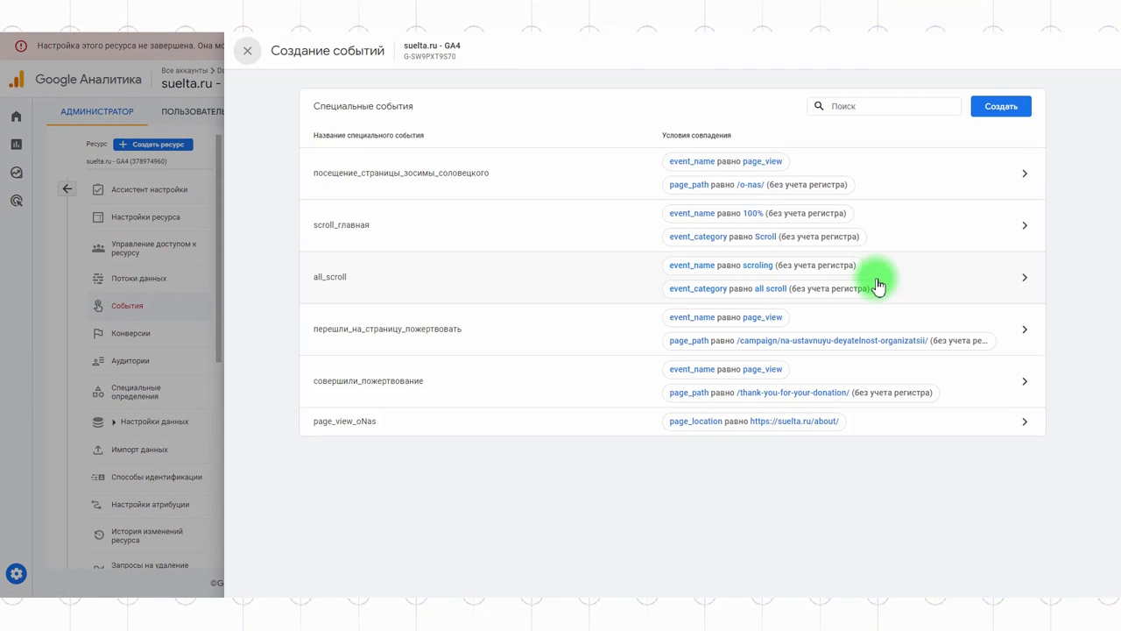
{"action": "left_click", "coordinate": [1006, 107]}
{"action": "left_click", "coordinate": [521, 178]}
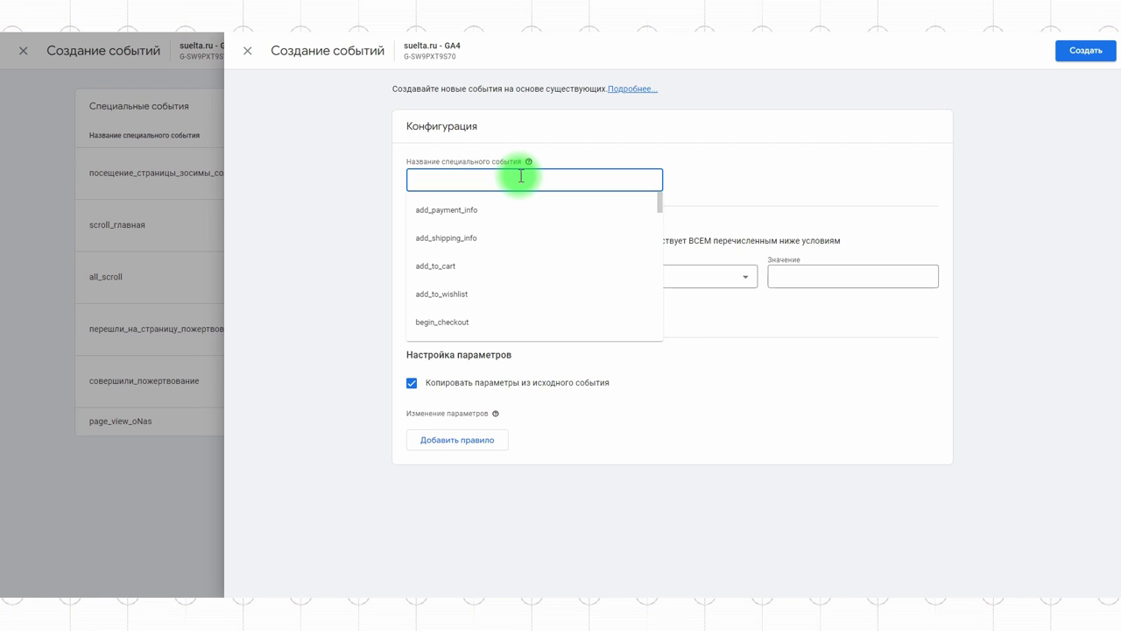
{"action": "scroll", "coordinate": [470, 250], "scroll_direction": "down", "scroll_amount": 3}
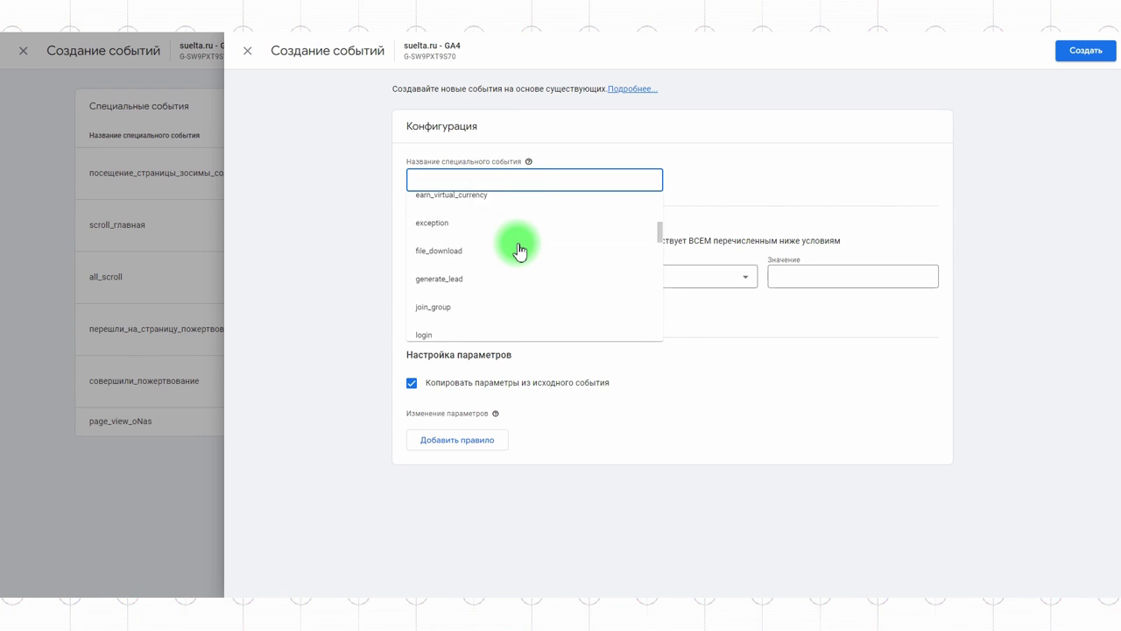
{"action": "scroll", "coordinate": [523, 265], "scroll_direction": "down", "scroll_amount": 2}
{"action": "scroll", "coordinate": [522, 265], "scroll_direction": "down", "scroll_amount": 1}
{"action": "scroll", "coordinate": [519, 265], "scroll_direction": "up", "scroll_amount": 6}
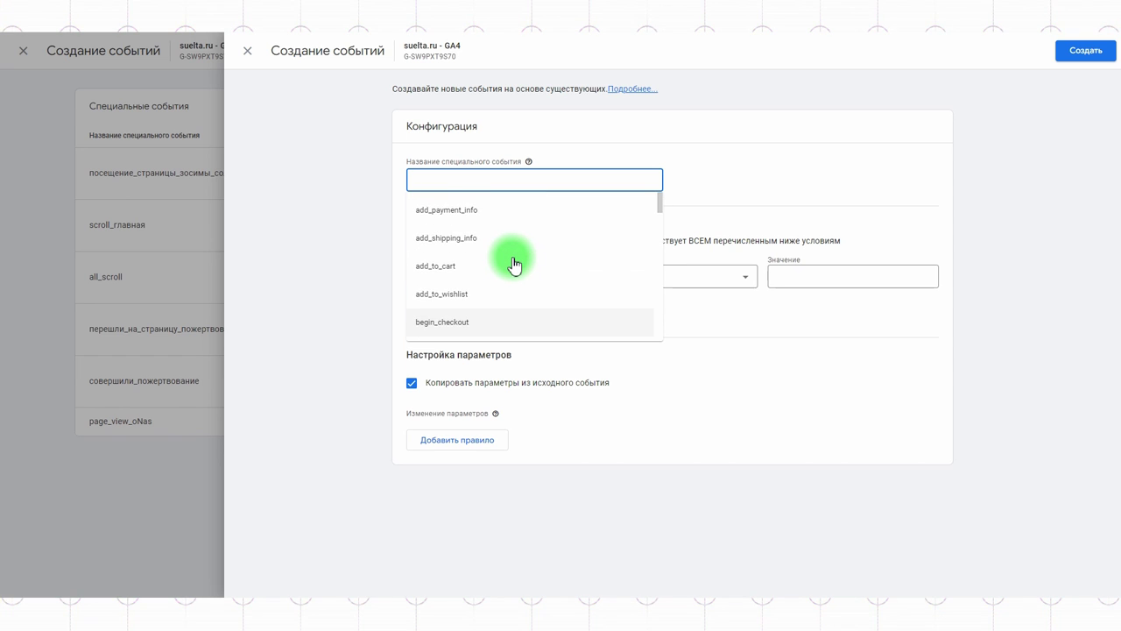
{"action": "left_click", "coordinate": [464, 178]}
{"action": "type", "text": "visit"}
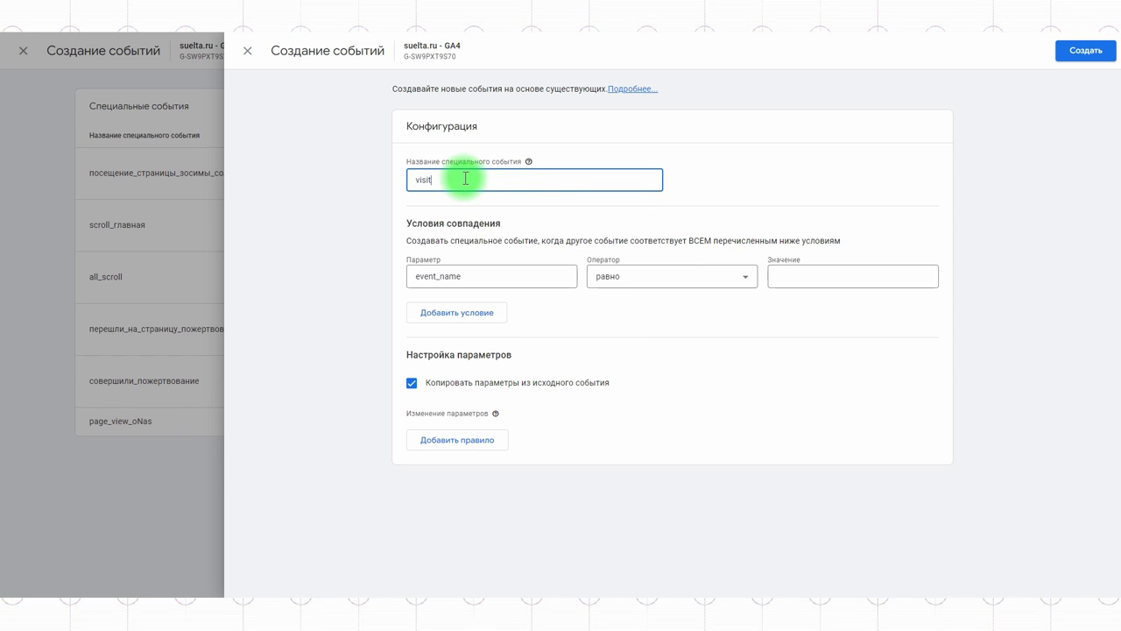
{"action": "type", "text": "_from_ab"}
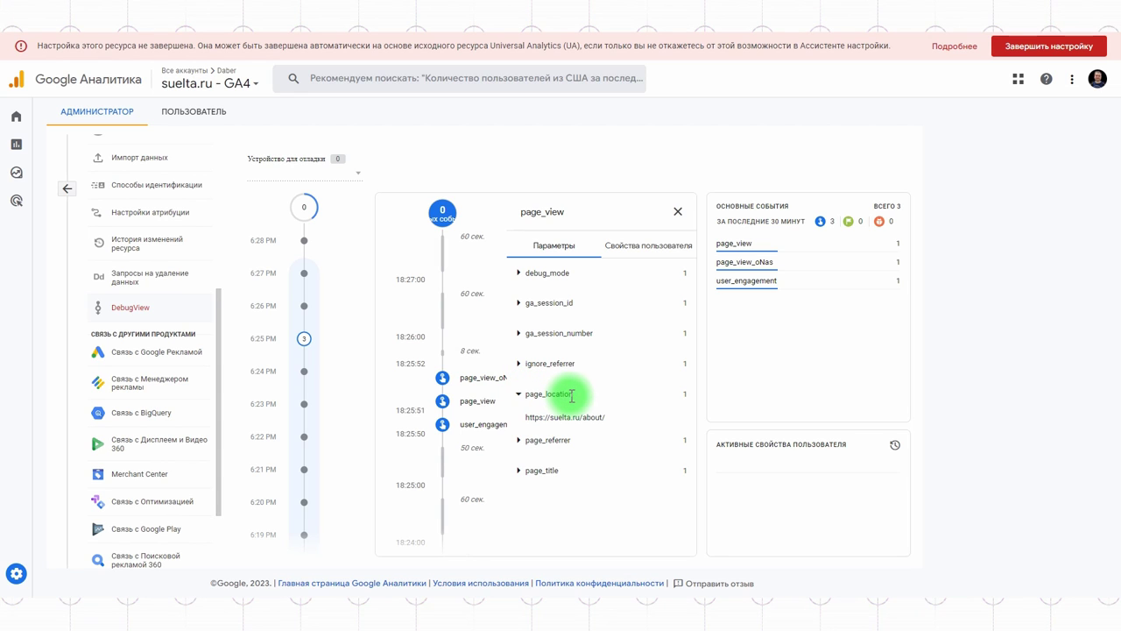
- Go from the site's О нас page to Новости, and expand page_referrer of the resulting page_view event in DebugView
{"action": "left_click", "coordinate": [521, 446]}
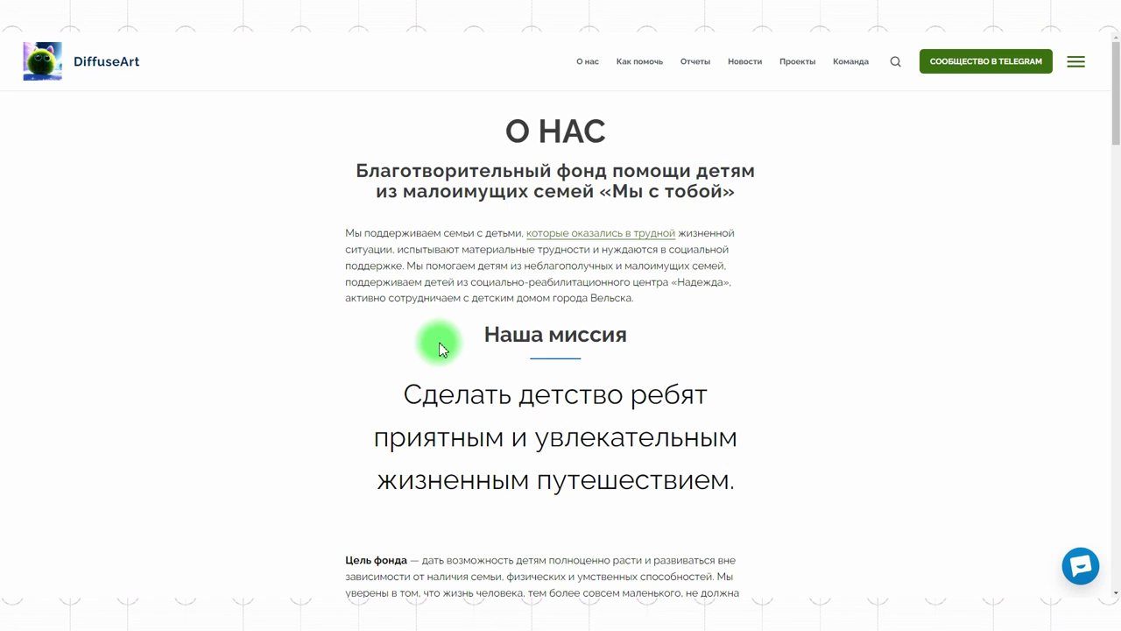
{"action": "left_click", "coordinate": [755, 63]}
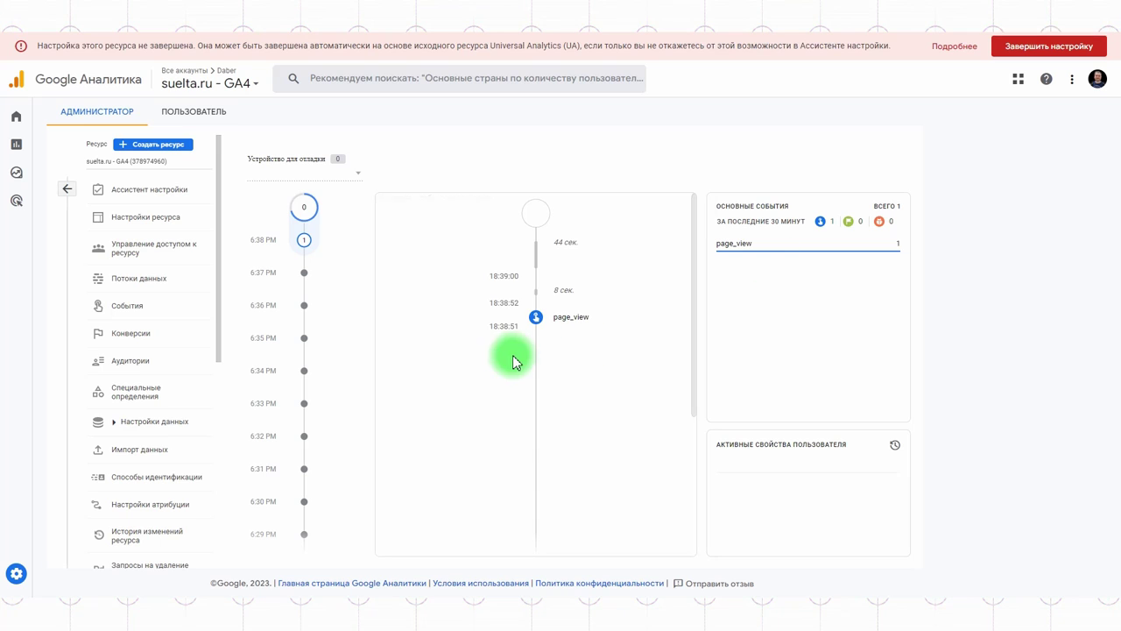
{"action": "left_click", "coordinate": [571, 321]}
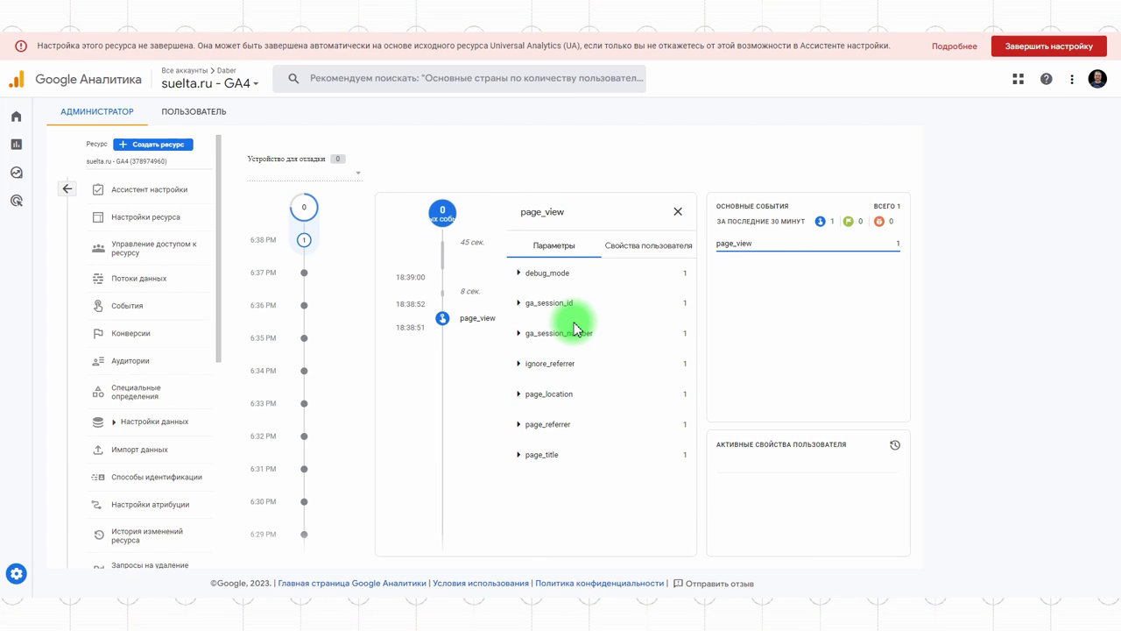
{"action": "left_click", "coordinate": [518, 425]}
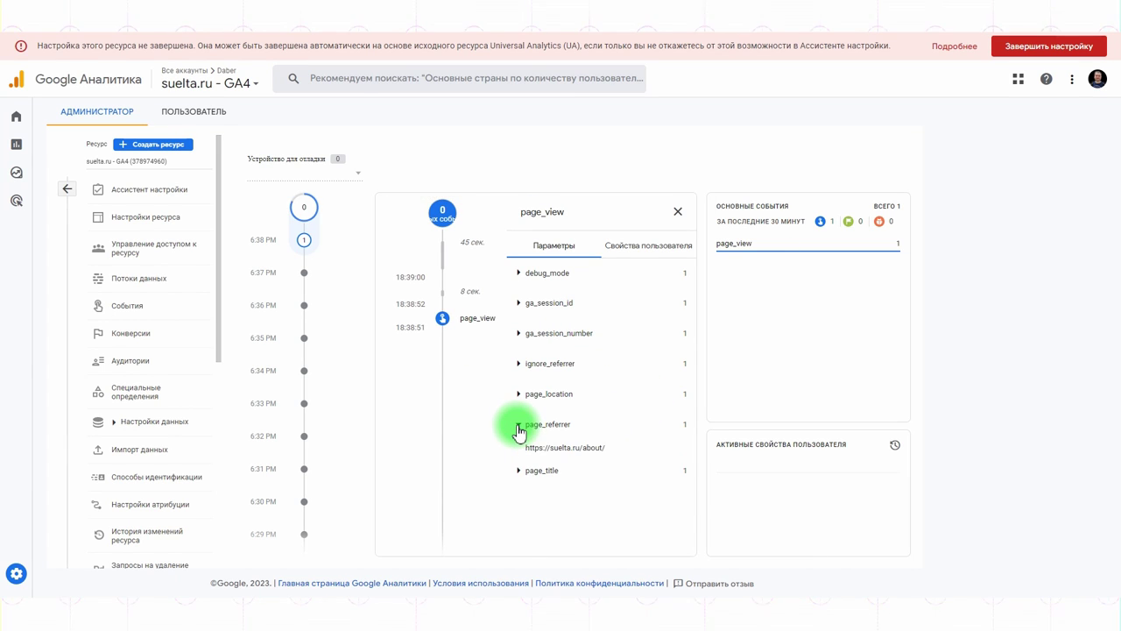
- Copy the parameter name page_referrer from DebugView and use it as the matching condition's parameter for visit_from_about
{"action": "left_click_drag", "start_coordinate": [569, 426], "coordinate": [530, 422]}
{"action": "key", "text": "ctrl+c"}
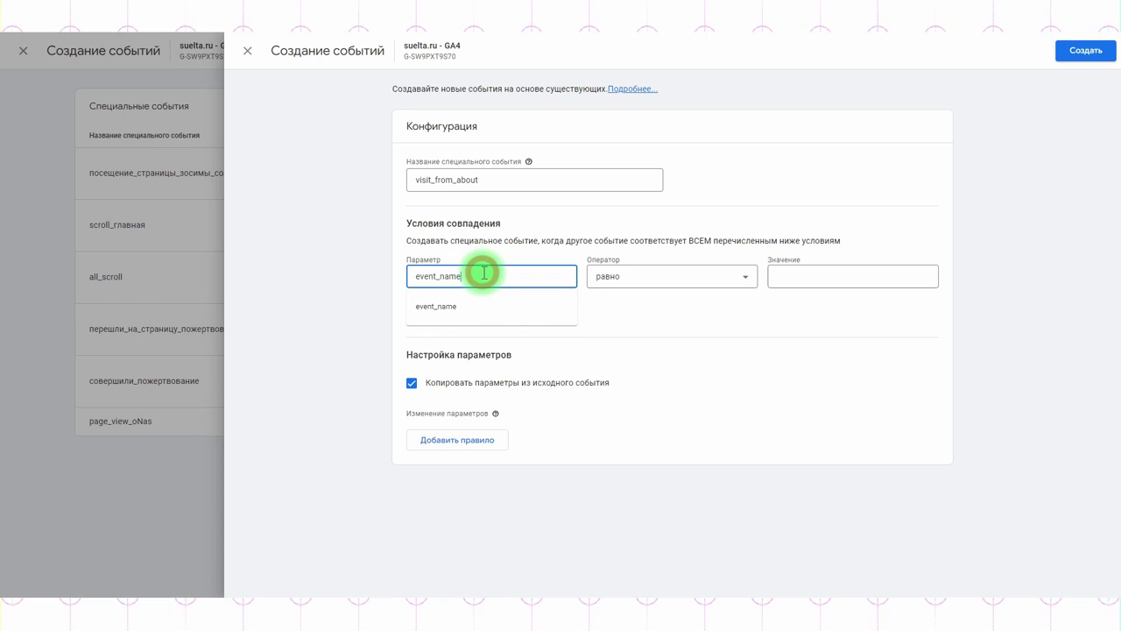
{"action": "left_click_drag", "start_coordinate": [484, 273], "coordinate": [321, 270]}
{"action": "key", "text": "ctrl+v"}
- Review the available operators for the page_referrer matching condition of visit_from_about, keeping равно
{"action": "left_click", "coordinate": [614, 279]}
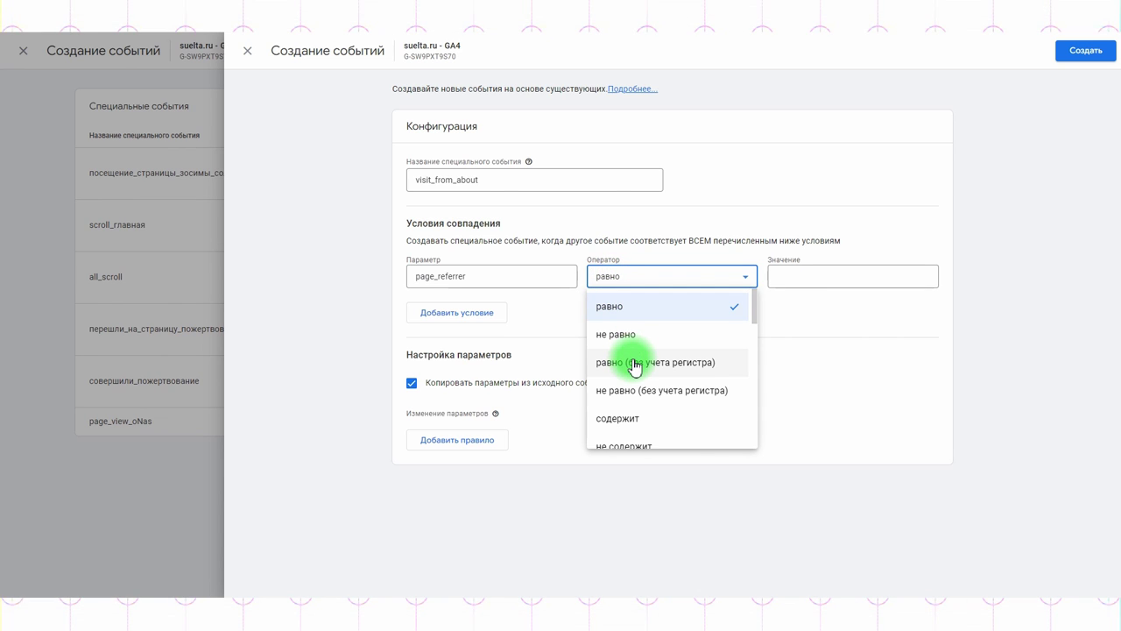
{"action": "scroll", "coordinate": [635, 366], "scroll_direction": "down", "scroll_amount": 2}
{"action": "scroll", "coordinate": [618, 365], "scroll_direction": "up", "scroll_amount": 1}
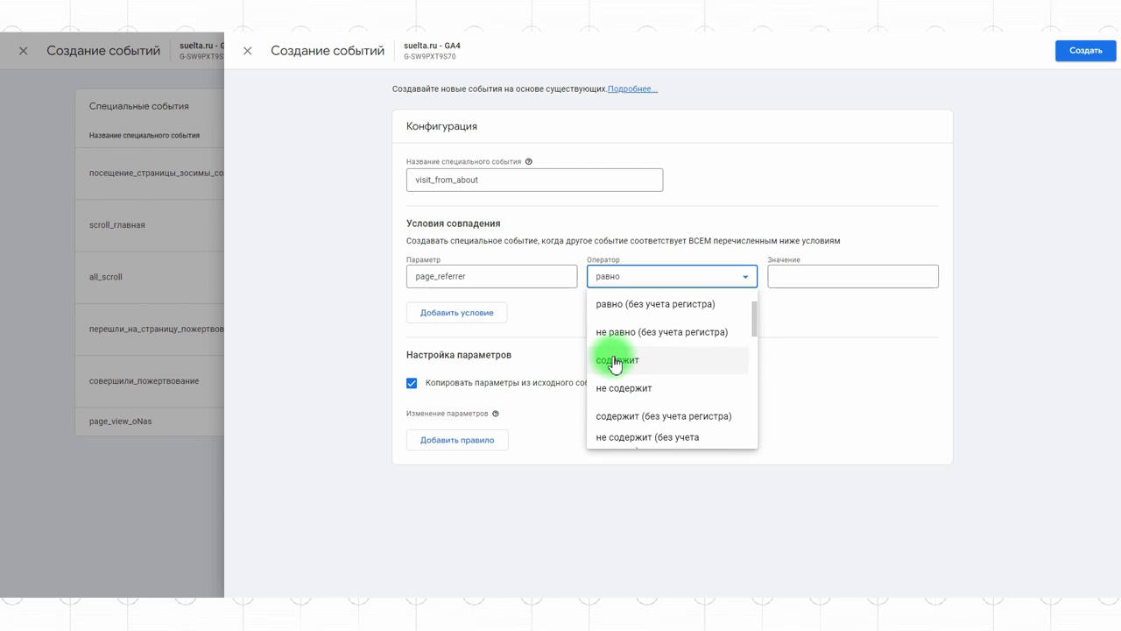
{"action": "scroll", "coordinate": [627, 368], "scroll_direction": "down", "scroll_amount": 4}
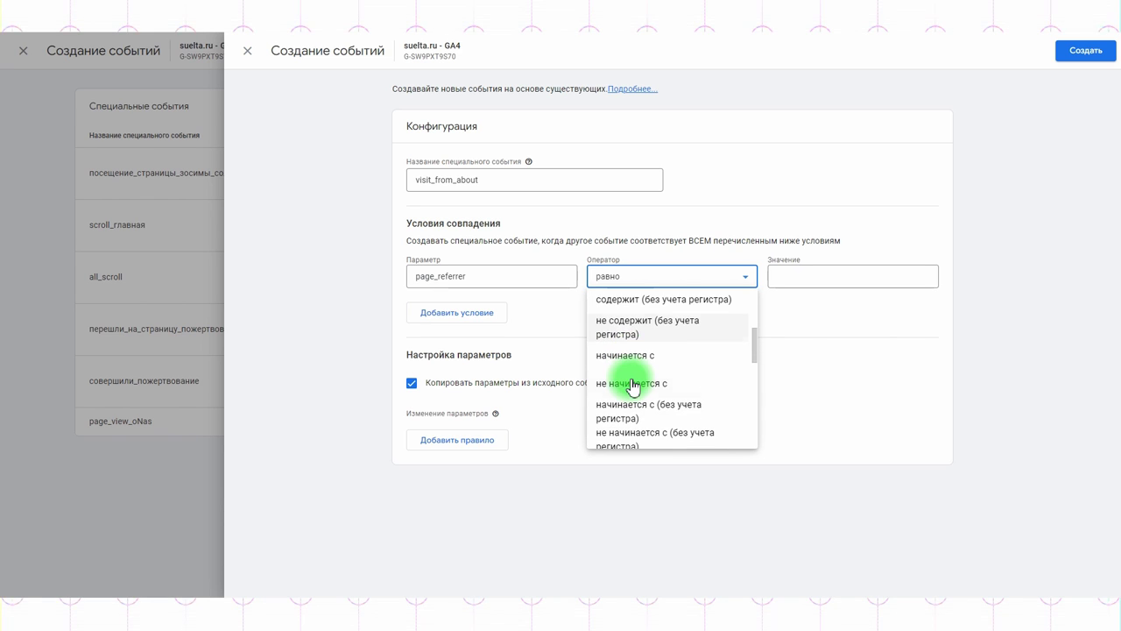
{"action": "scroll", "coordinate": [632, 386], "scroll_direction": "down", "scroll_amount": 1}
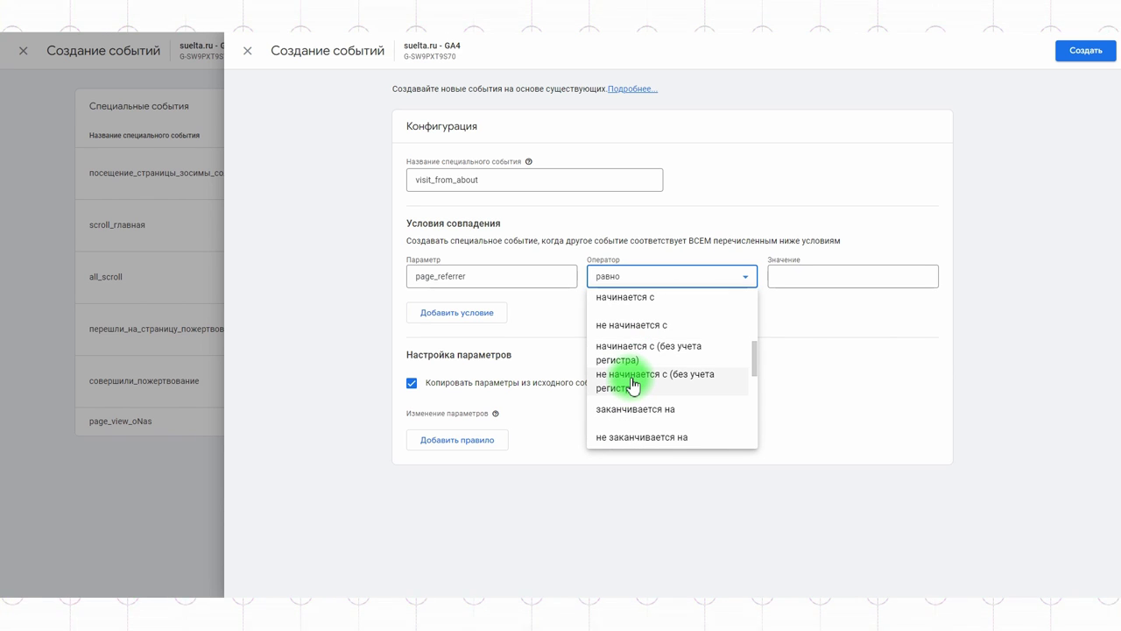
{"action": "scroll", "coordinate": [632, 385], "scroll_direction": "down", "scroll_amount": 2}
{"action": "scroll", "coordinate": [629, 360], "scroll_direction": "up", "scroll_amount": 7}
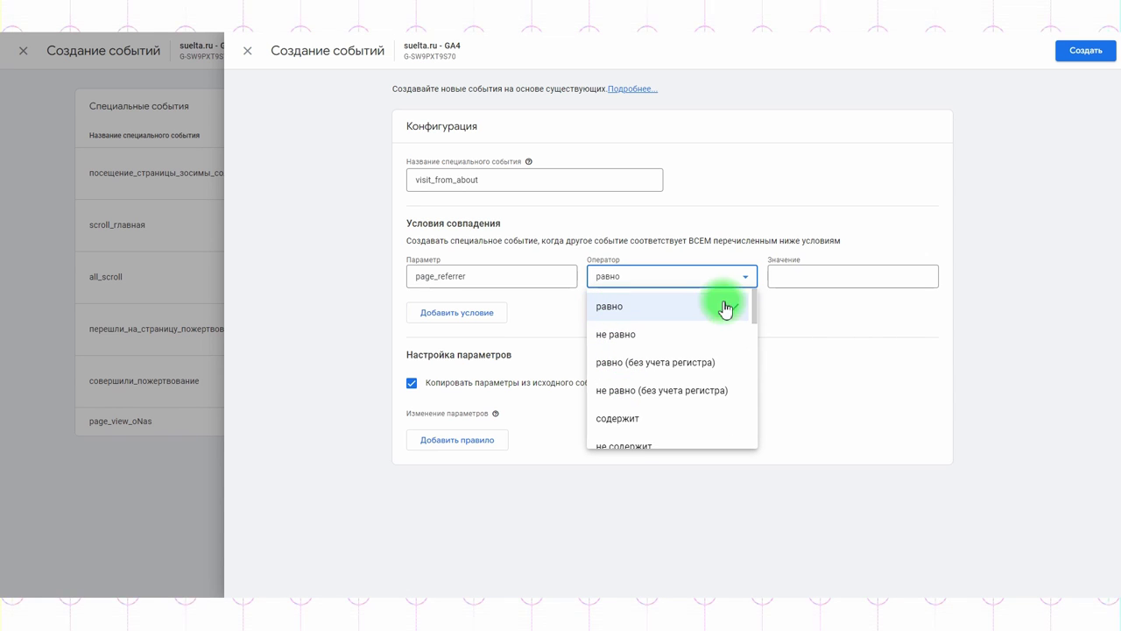
{"action": "left_click", "coordinate": [780, 278]}
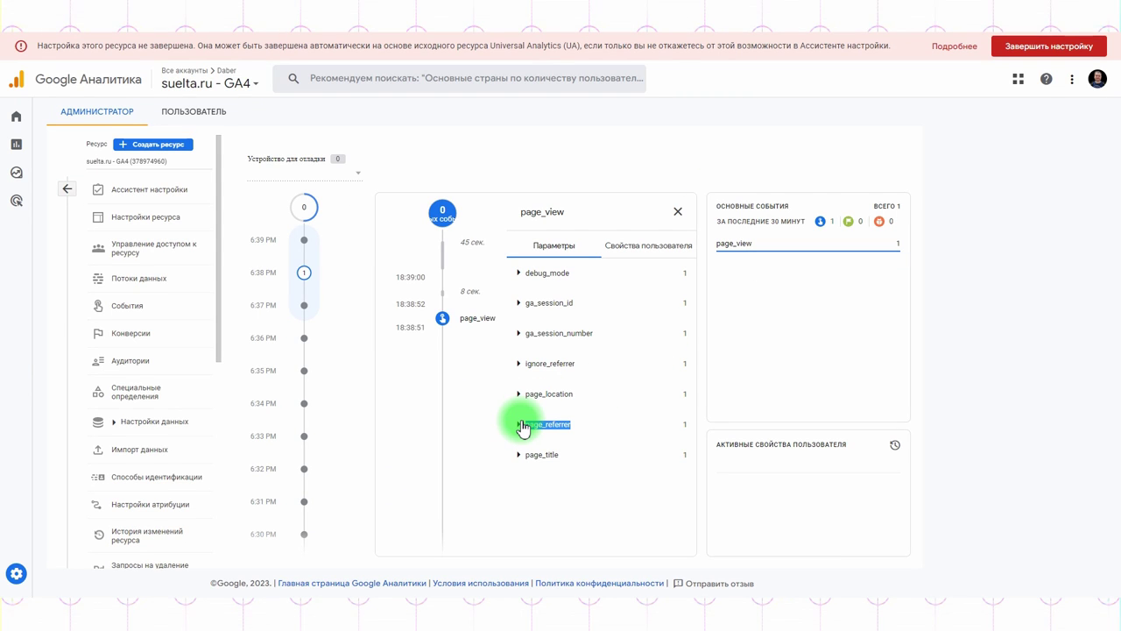
{"action": "triple_click", "coordinate": [604, 446]}
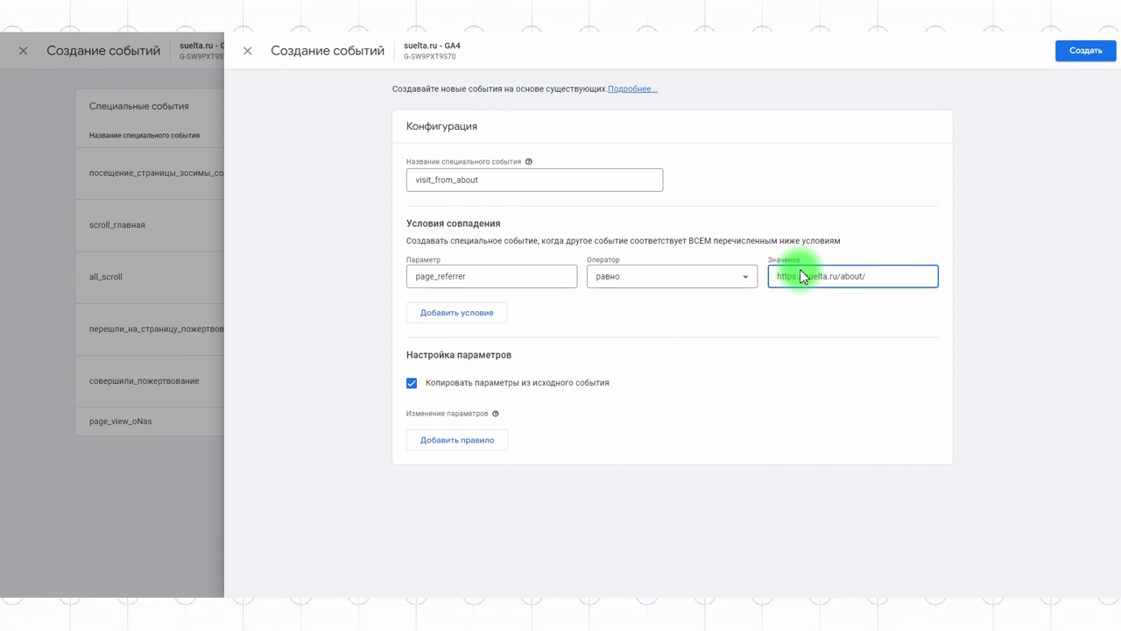
{"action": "left_click", "coordinate": [1084, 50]}
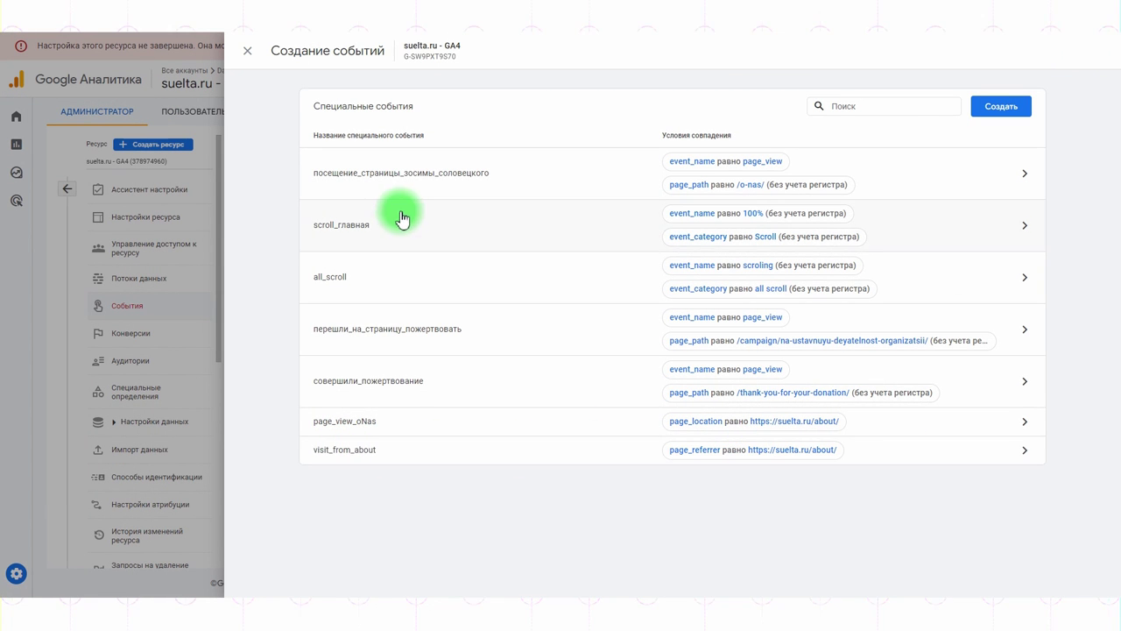
{"action": "left_click", "coordinate": [248, 51]}
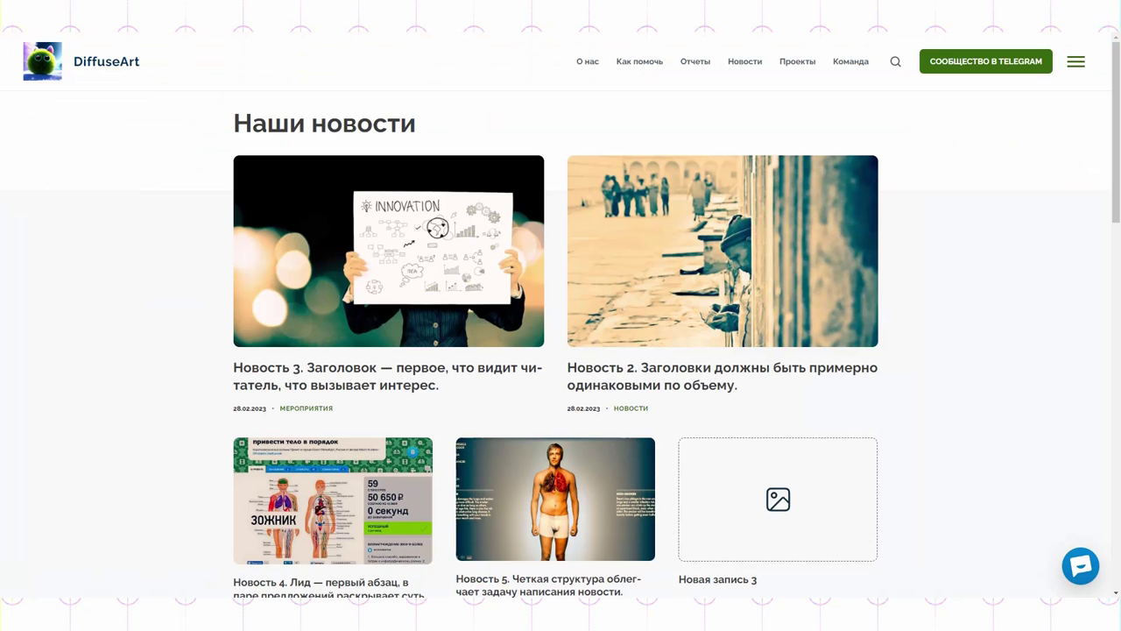
- On the DiffuseArt site, visit Как помочь, О нас and Команда in turn to generate test events
{"action": "left_click", "coordinate": [626, 59]}
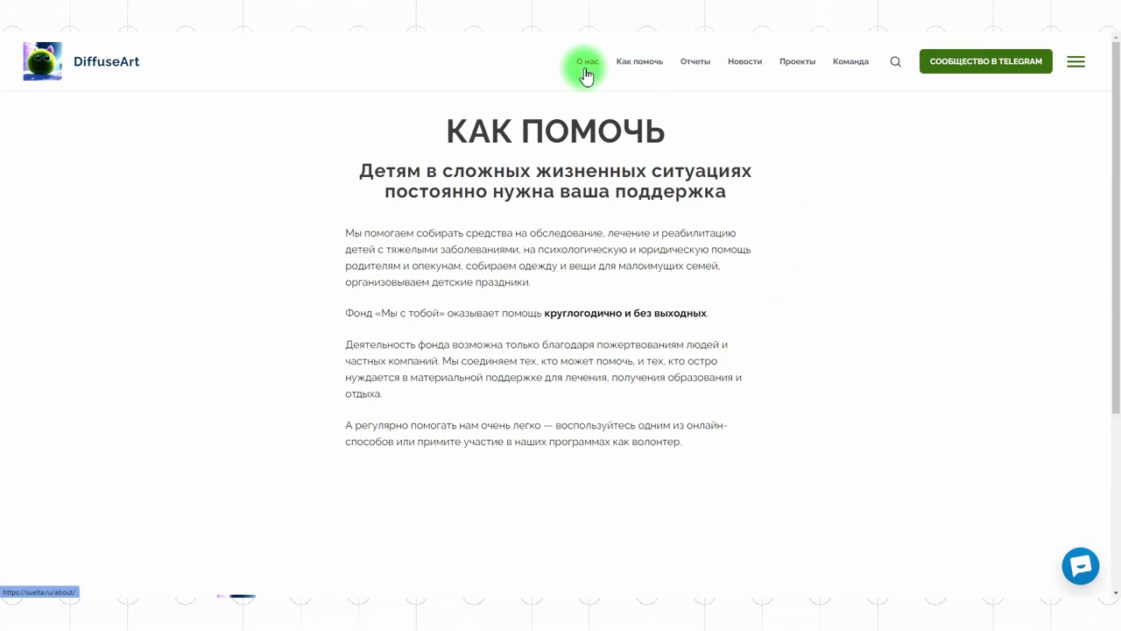
{"action": "left_click", "coordinate": [587, 61]}
{"action": "mouse_move", "coordinate": [1114, 70]}
{"action": "left_mouse_down"}
{"action": "mouse_move", "coordinate": [1113, 583]}
{"action": "mouse_move", "coordinate": [1113, 52]}
{"action": "left_mouse_up"}
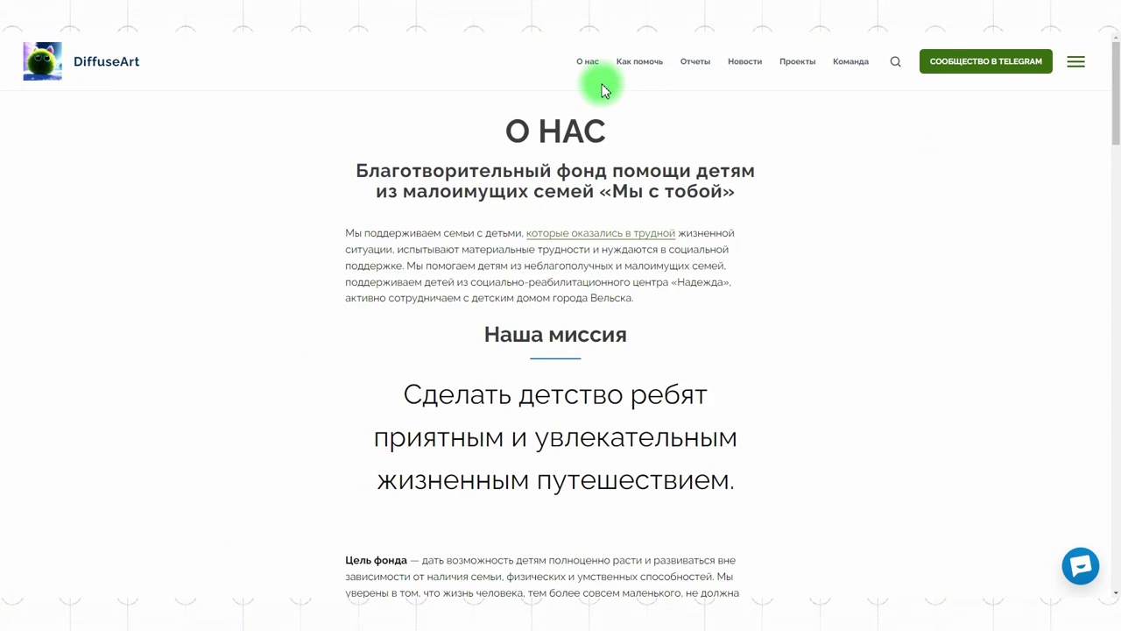
{"action": "left_click", "coordinate": [846, 73]}
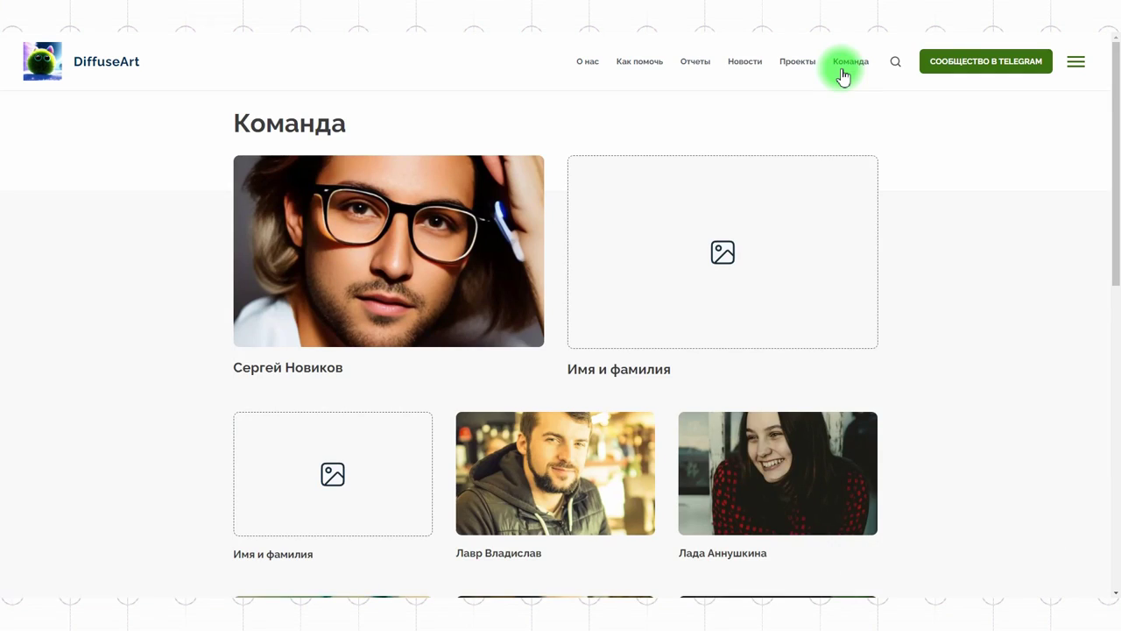
- In DebugView, inspect page_location of the page_view event from the Команда visit and the parameters of visit_from_about
{"action": "left_click", "coordinate": [753, 31]}
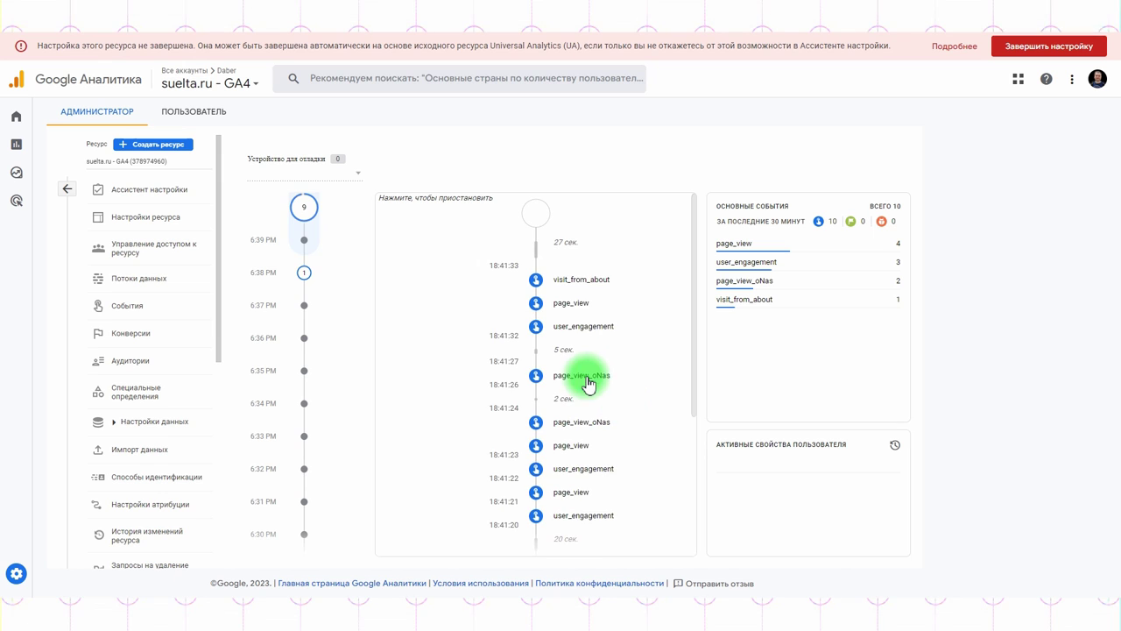
{"action": "left_click", "coordinate": [572, 336]}
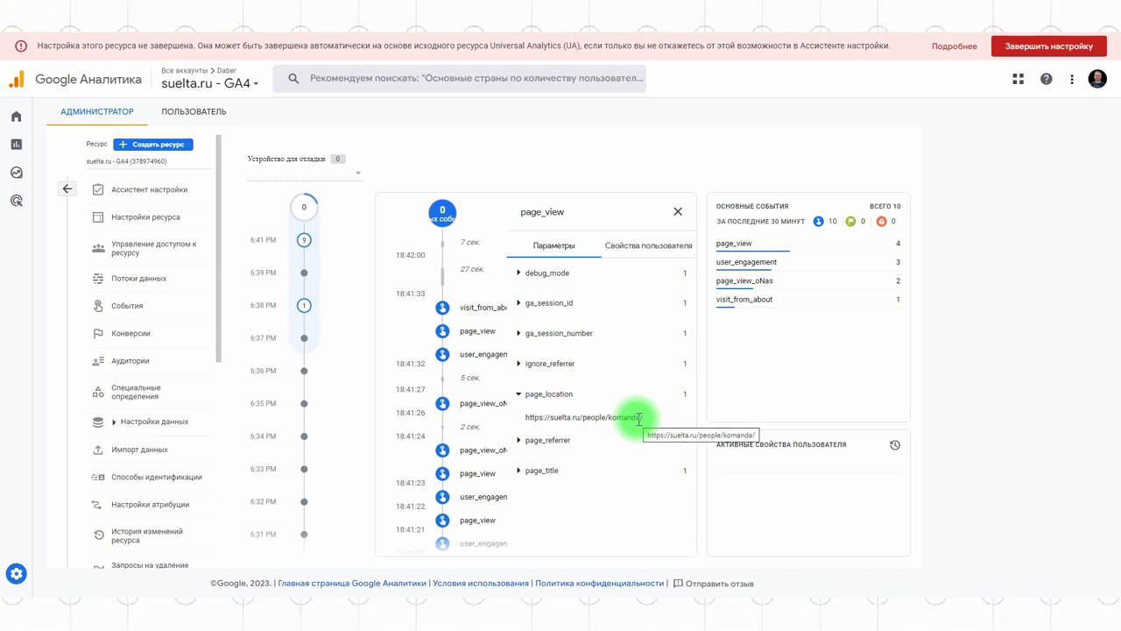
{"action": "left_click", "coordinate": [678, 211]}
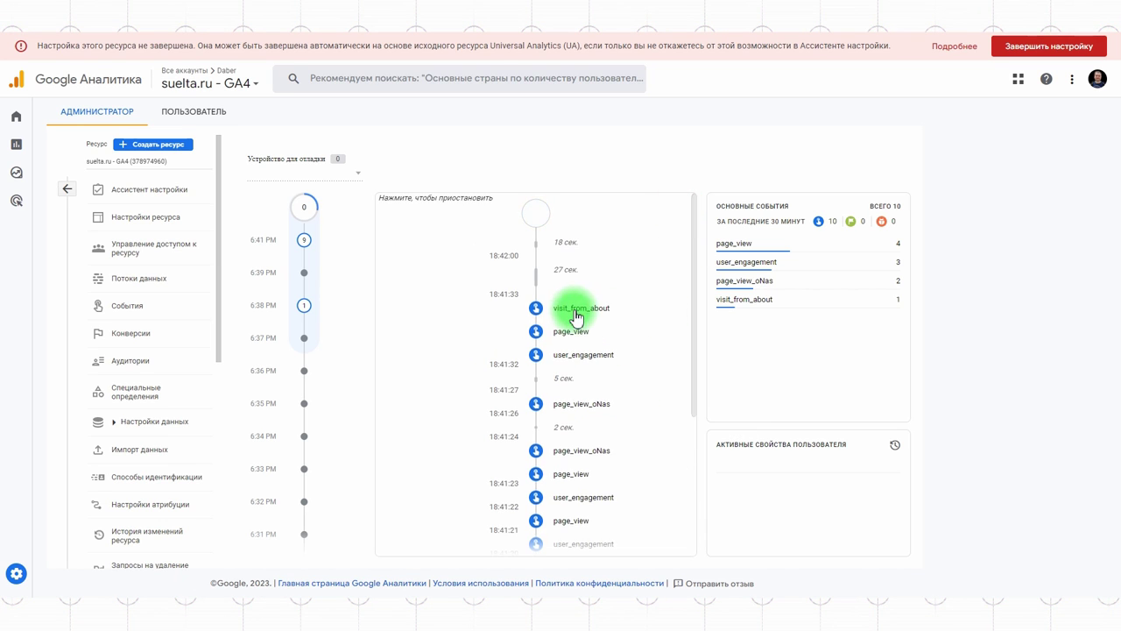
{"action": "left_click", "coordinate": [578, 322]}
{"action": "left_click", "coordinate": [578, 318]}
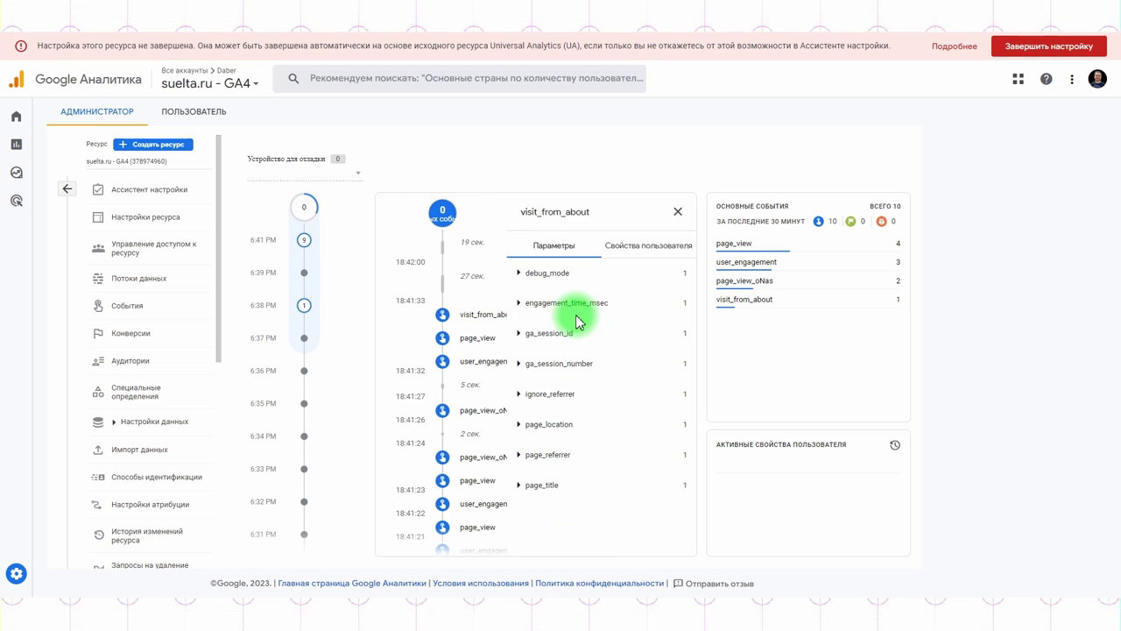
{"action": "left_click", "coordinate": [679, 210]}
{"action": "left_click", "coordinate": [727, 299]}
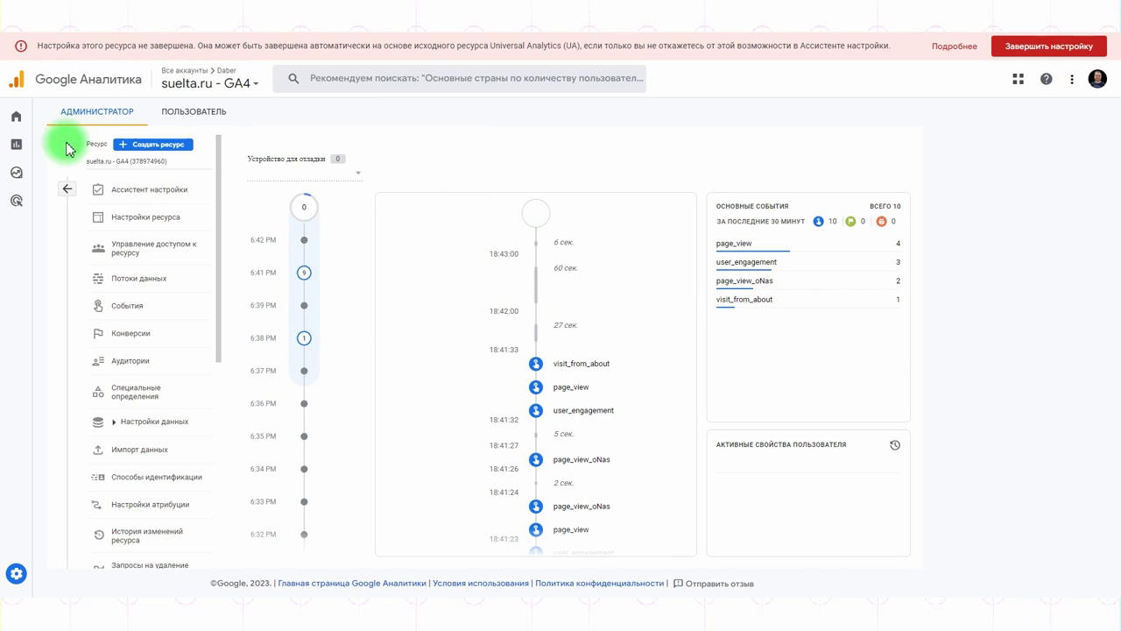
- Open the realtime report from the Analytics home page and look over its event cards
{"action": "left_click", "coordinate": [41, 119]}
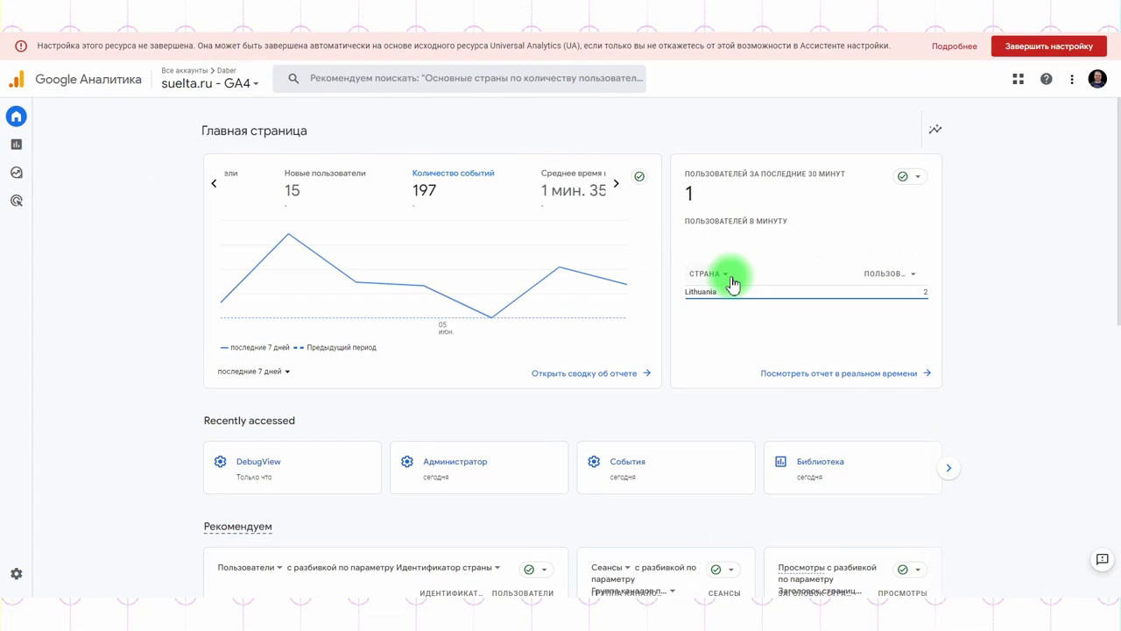
{"action": "left_click", "coordinate": [865, 384]}
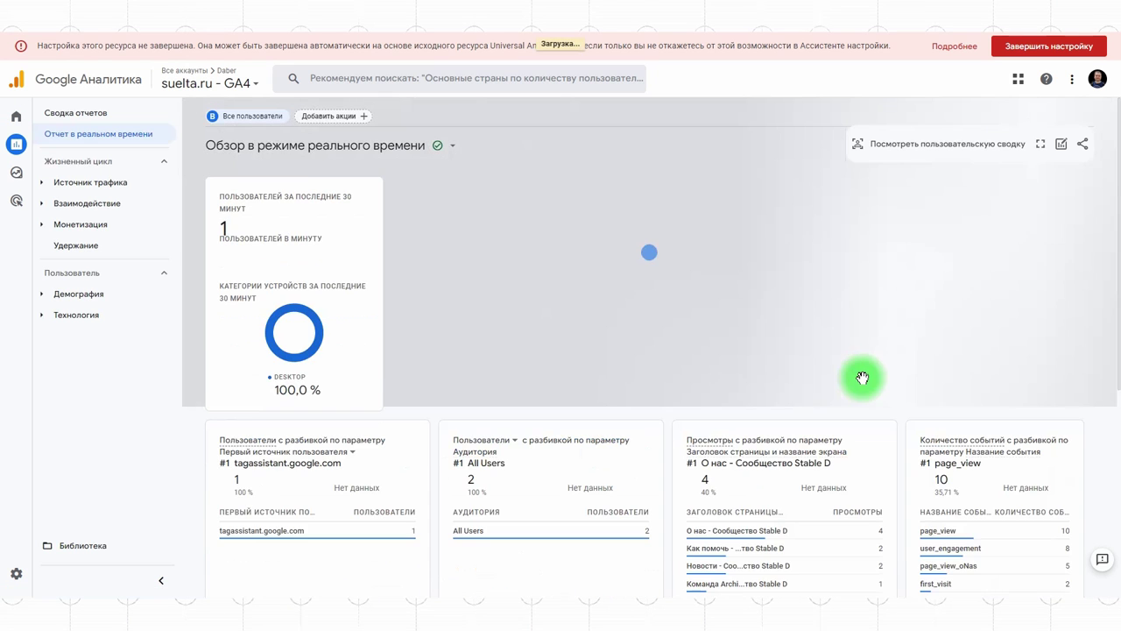
{"action": "scroll", "coordinate": [862, 378], "scroll_direction": "down", "scroll_amount": 5}
{"action": "mouse_move", "coordinate": [931, 388]}
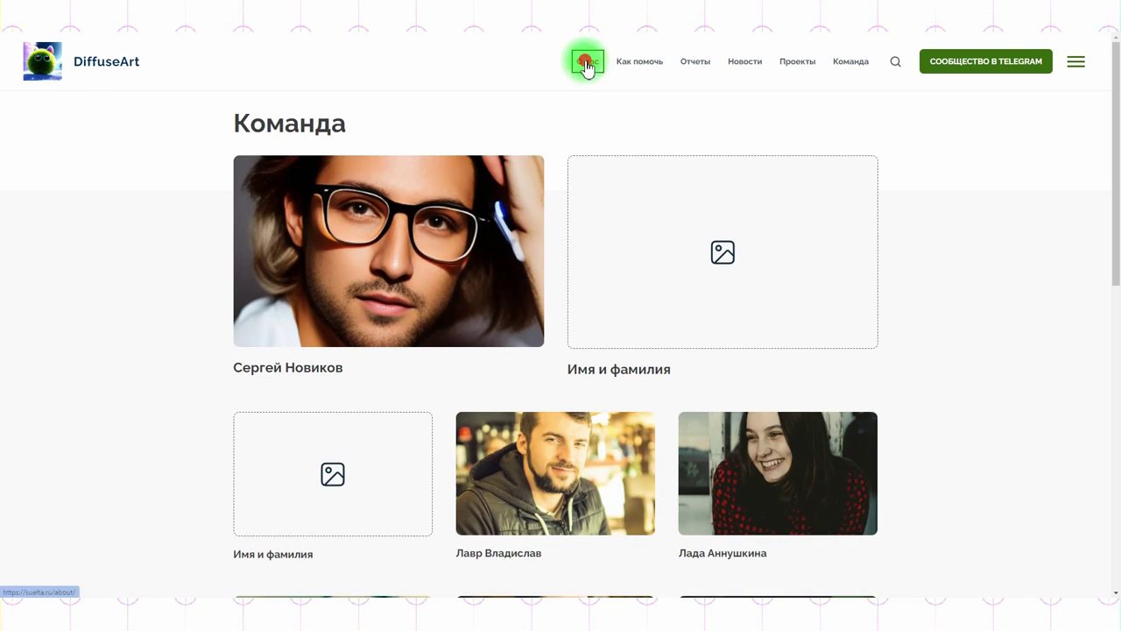
- Go from О нас to Новости on the site, and examine the resulting event stream and earlier events in DebugView
{"action": "left_click", "coordinate": [585, 61]}
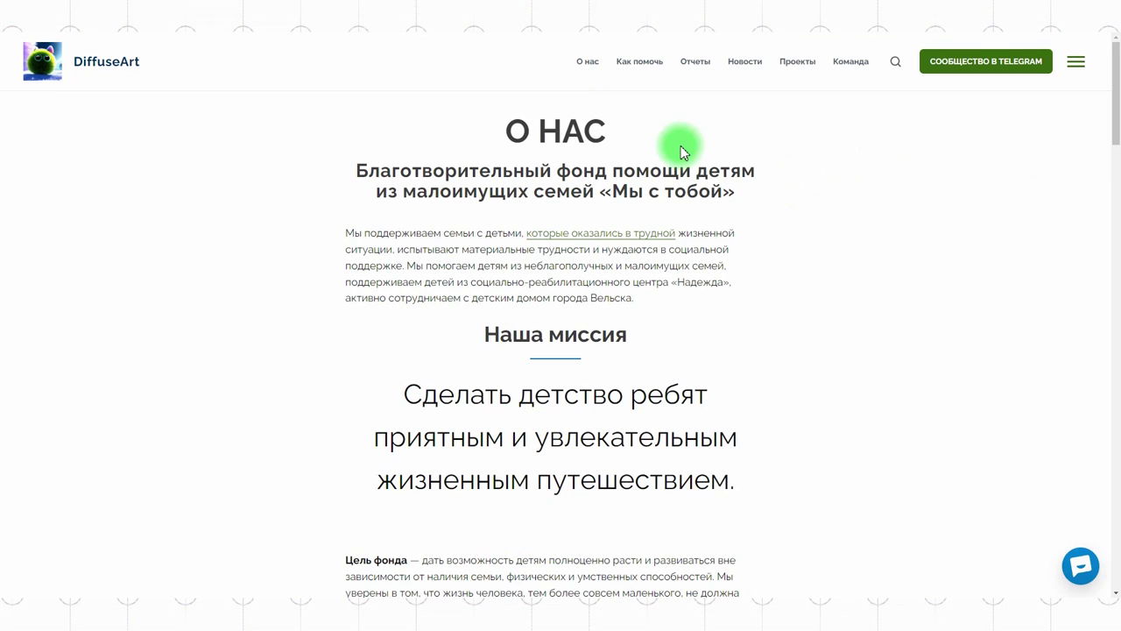
{"action": "left_click", "coordinate": [744, 65]}
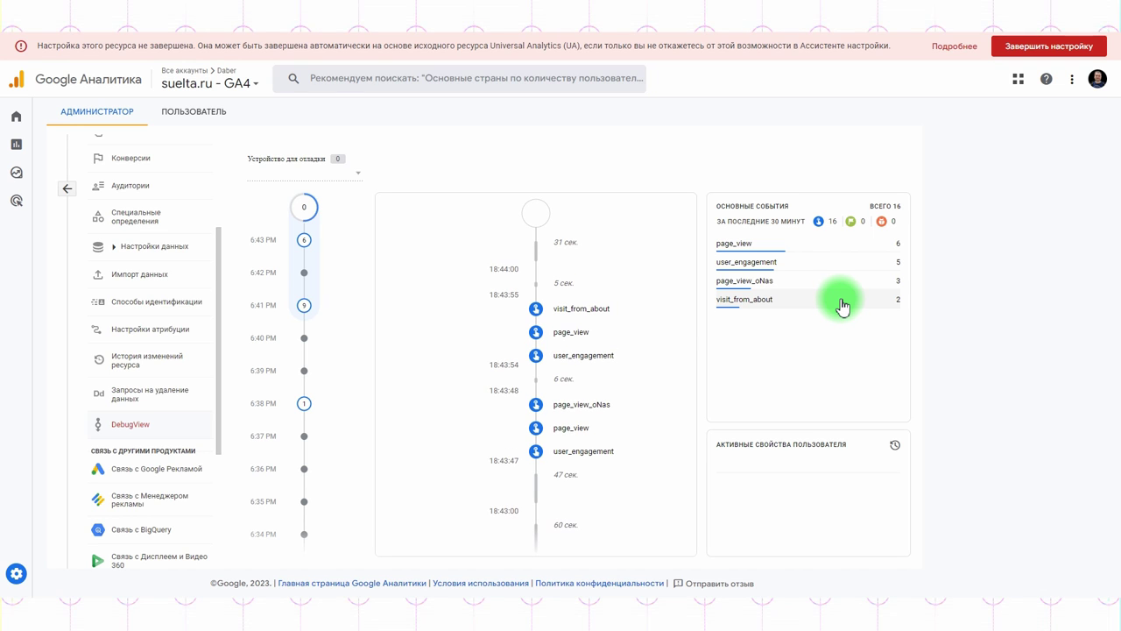
{"action": "scroll", "coordinate": [621, 300], "scroll_direction": "down", "scroll_amount": 10}
{"action": "scroll", "coordinate": [621, 301], "scroll_direction": "down", "scroll_amount": 3}
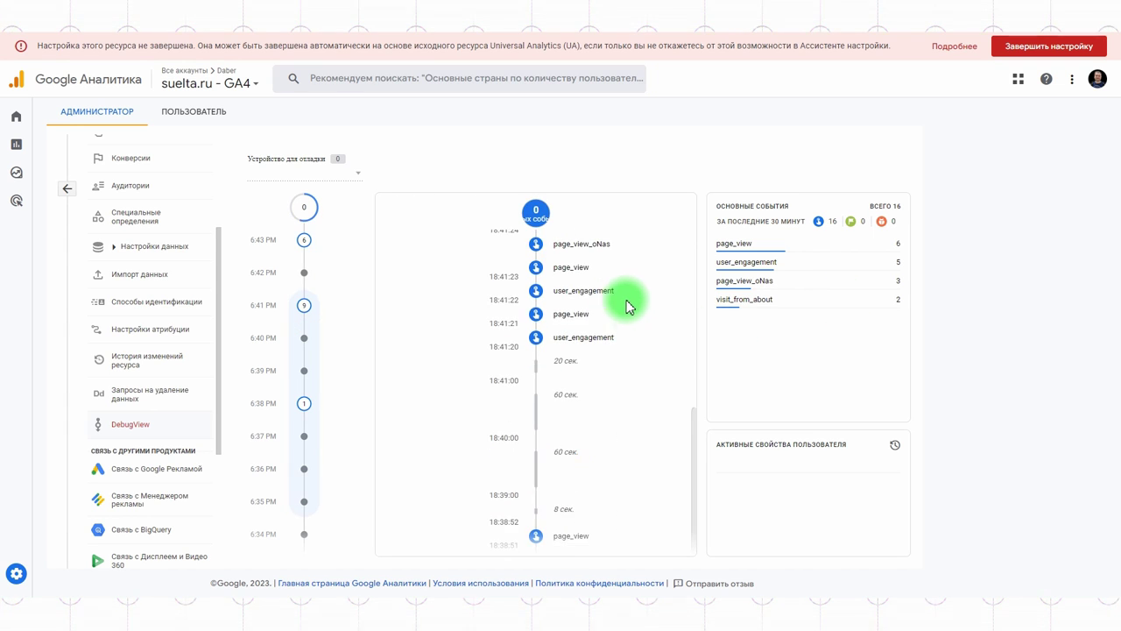
{"action": "scroll", "coordinate": [613, 394], "scroll_direction": "up", "scroll_amount": 5}
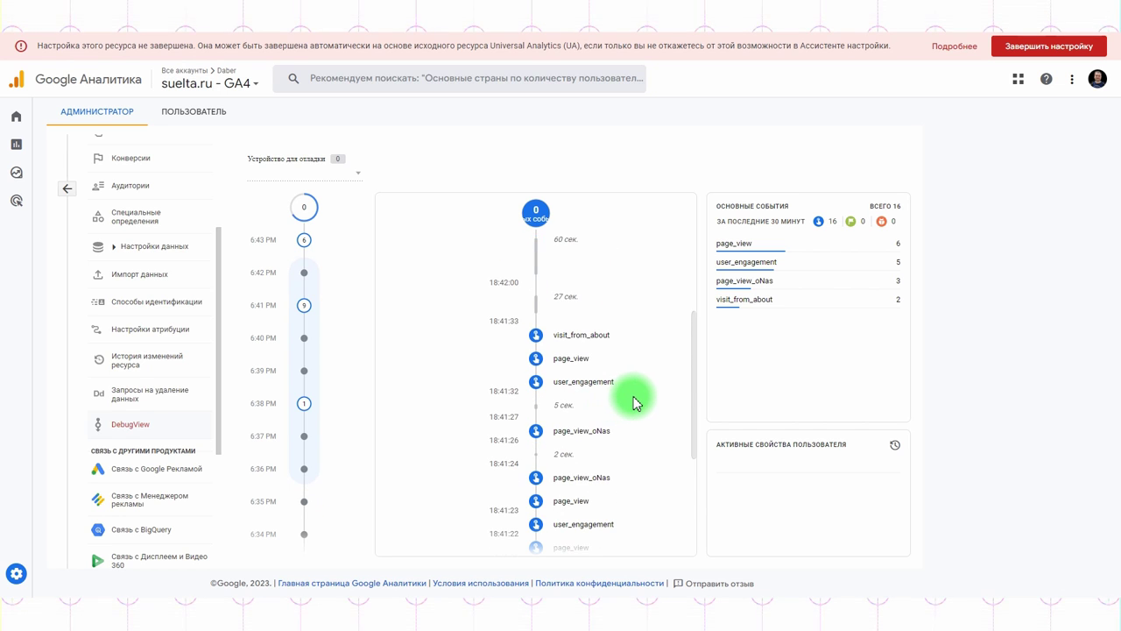
{"action": "scroll", "coordinate": [635, 403], "scroll_direction": "up", "scroll_amount": 5}
{"action": "scroll", "coordinate": [635, 403], "scroll_direction": "up", "scroll_amount": 2}
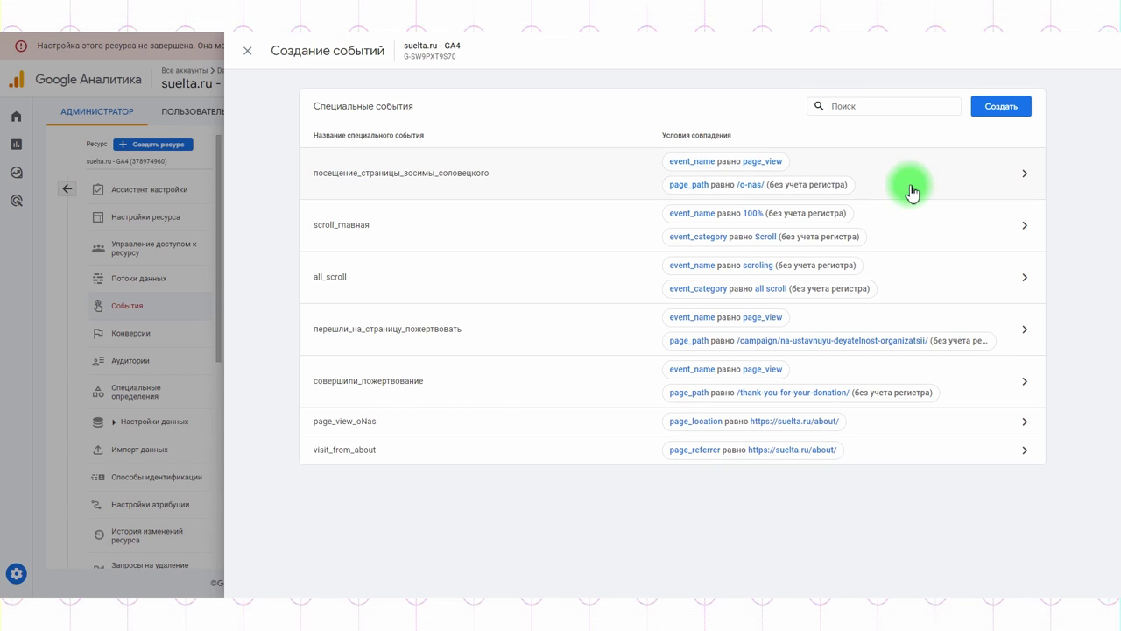
- Open visit_from_about for editing and add a second matching condition on page_location with the operator не равно
{"action": "left_click", "coordinate": [882, 448]}
{"action": "left_click", "coordinate": [471, 313]}
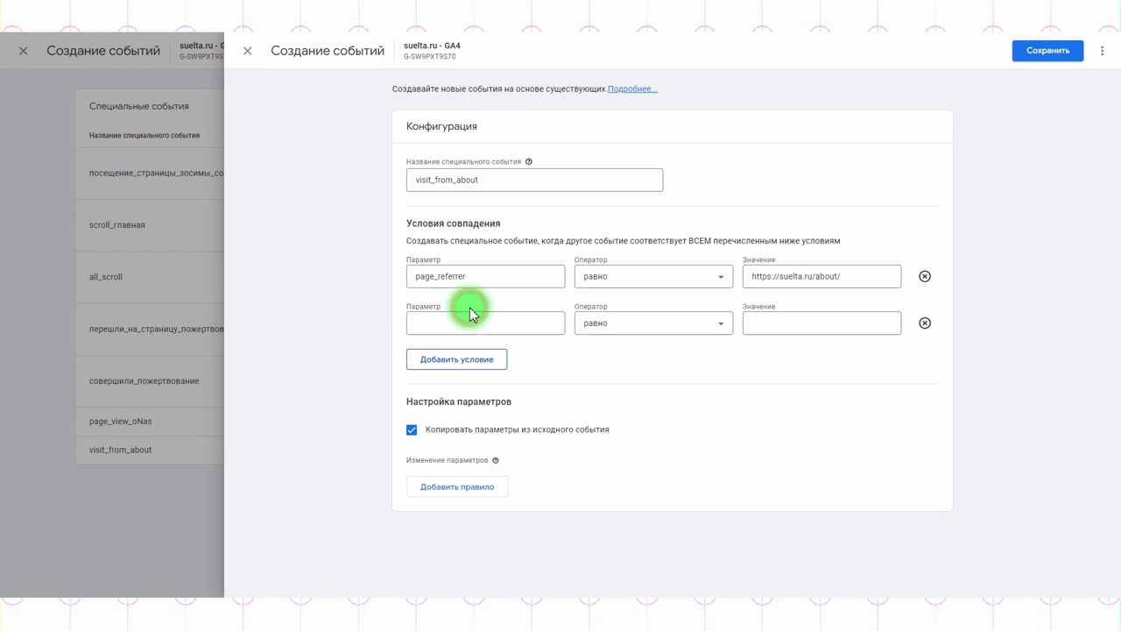
{"action": "left_click", "coordinate": [479, 317]}
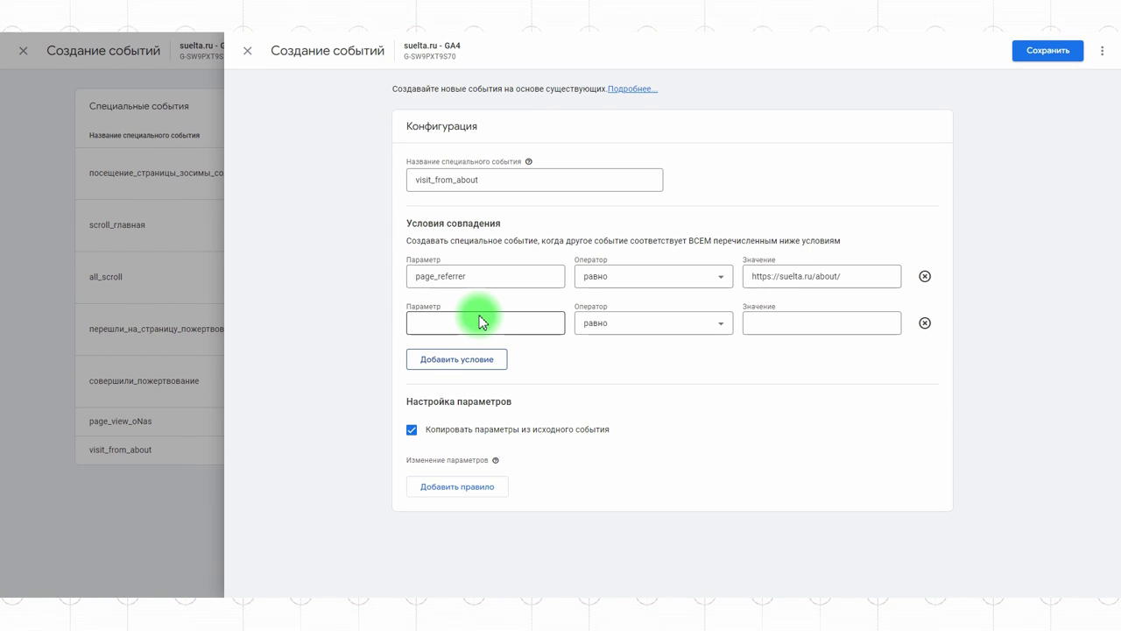
{"action": "left_click", "coordinate": [479, 319]}
{"action": "type", "text": "page_location"}
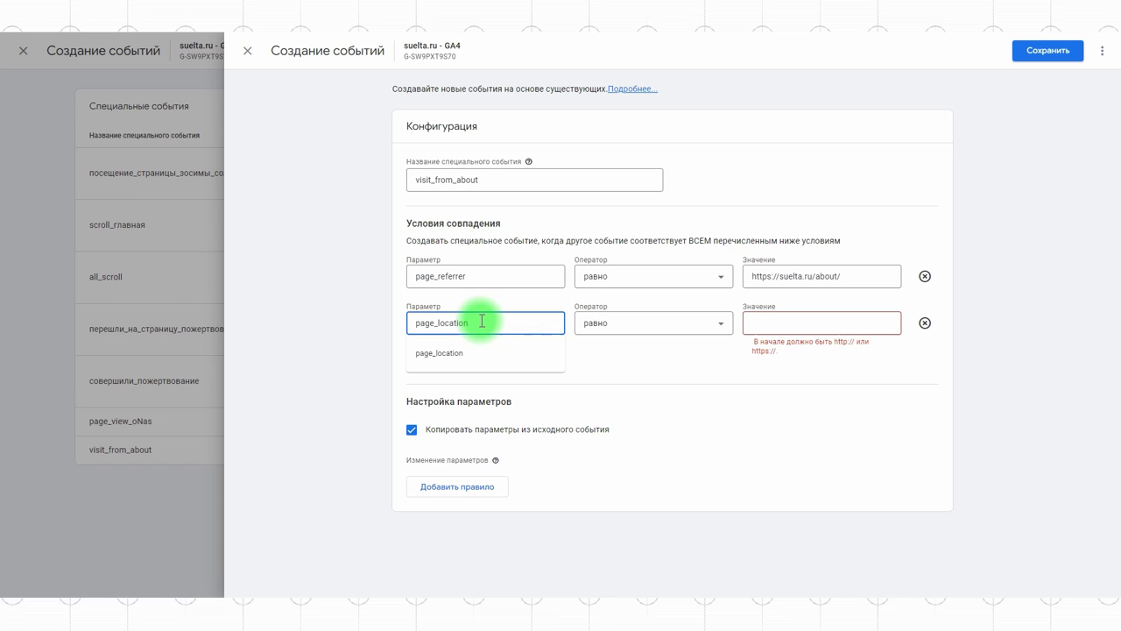
{"action": "left_click", "coordinate": [619, 323]}
{"action": "left_click", "coordinate": [619, 381]}
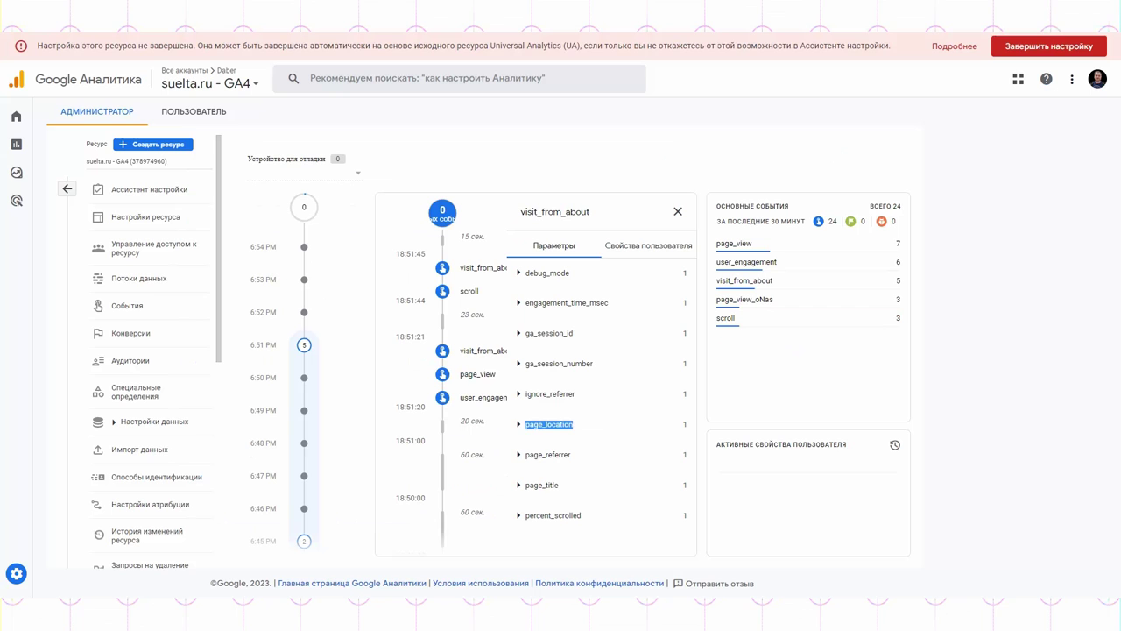
{"action": "left_click", "coordinate": [531, 427]}
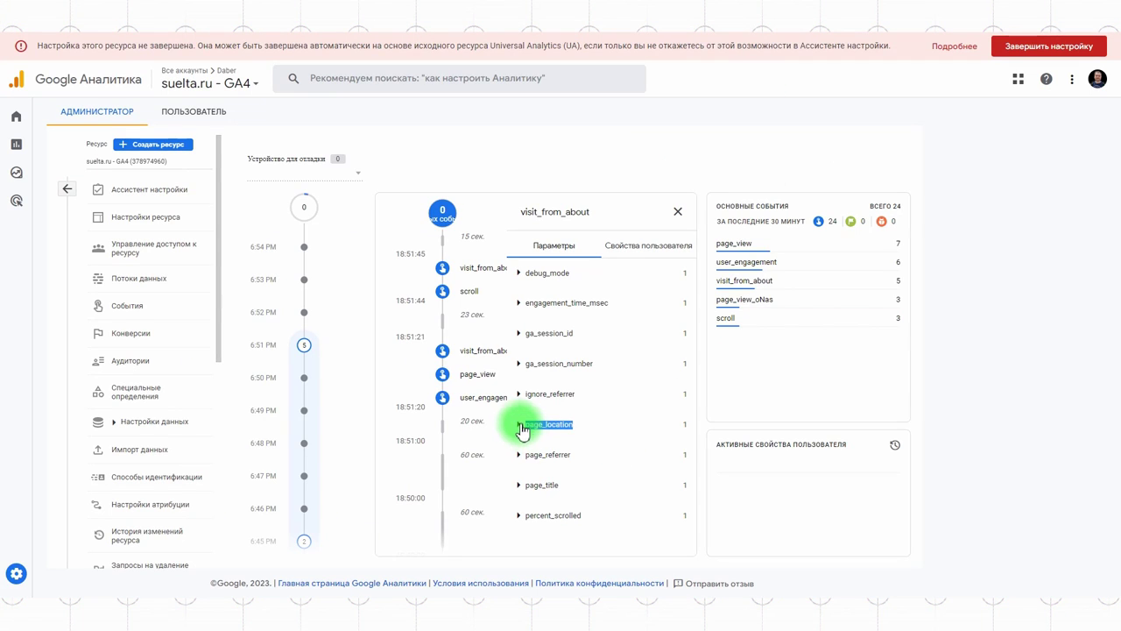
{"action": "left_click_drag", "start_coordinate": [524, 446], "coordinate": [641, 441]}
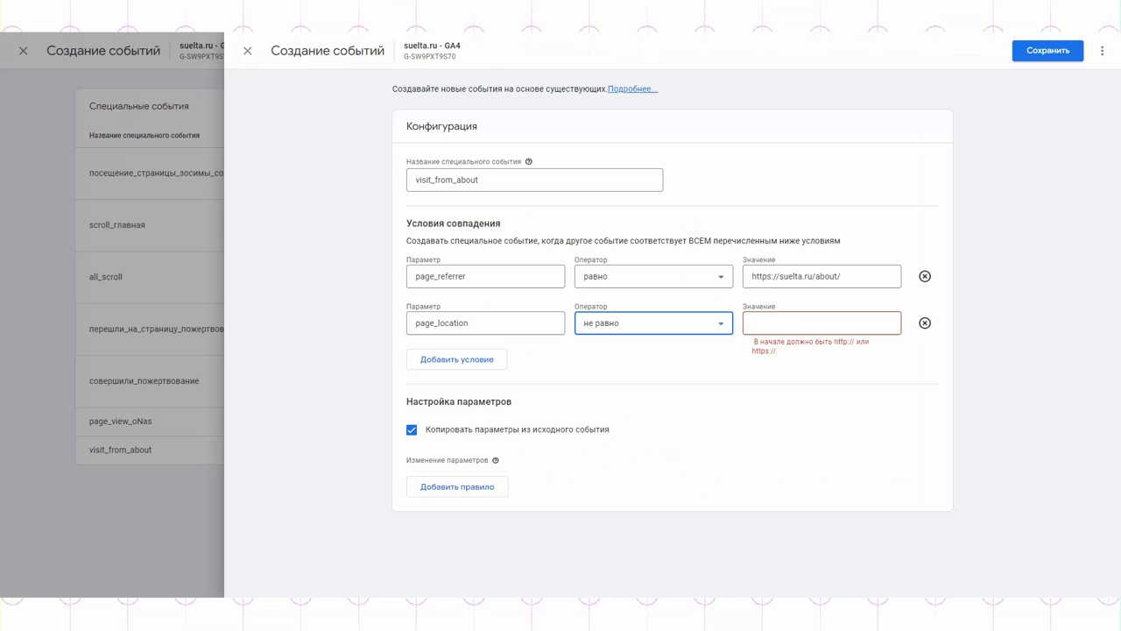
{"action": "left_click", "coordinate": [822, 324]}
{"action": "type", "text": "https://suelta.ru/news/"}
{"action": "left_click", "coordinate": [1063, 51]}
- On the site, go from О нас to Новости, return to О нас, and open Проекты to test the exclusion
{"action": "left_click", "coordinate": [851, 88]}
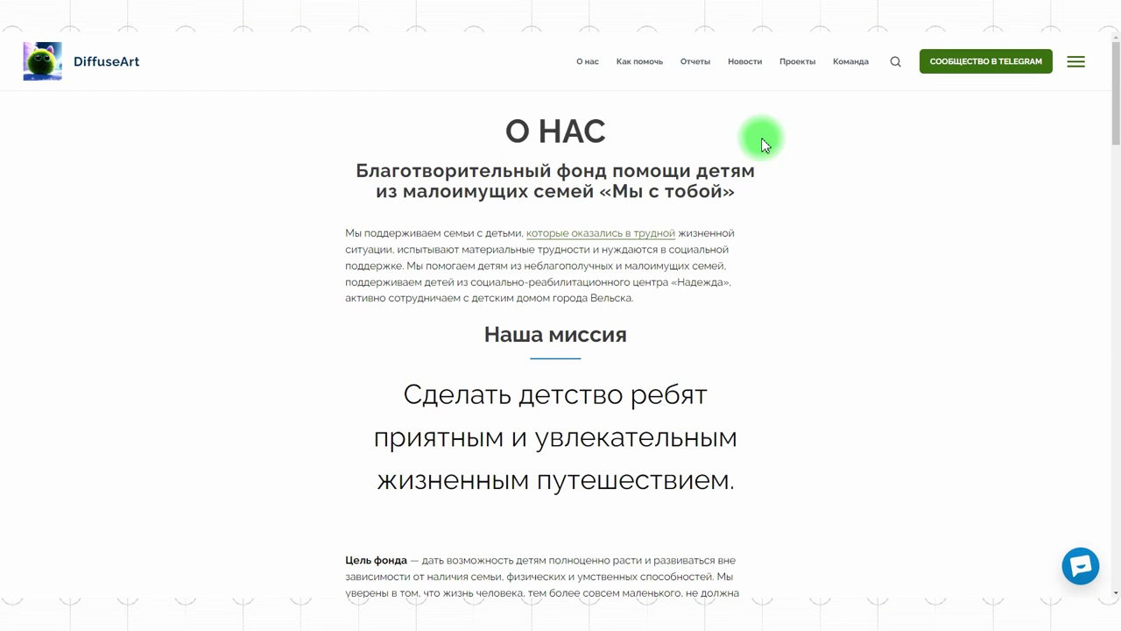
{"action": "left_click", "coordinate": [747, 63]}
{"action": "left_click", "coordinate": [587, 63]}
{"action": "left_click", "coordinate": [797, 63]}
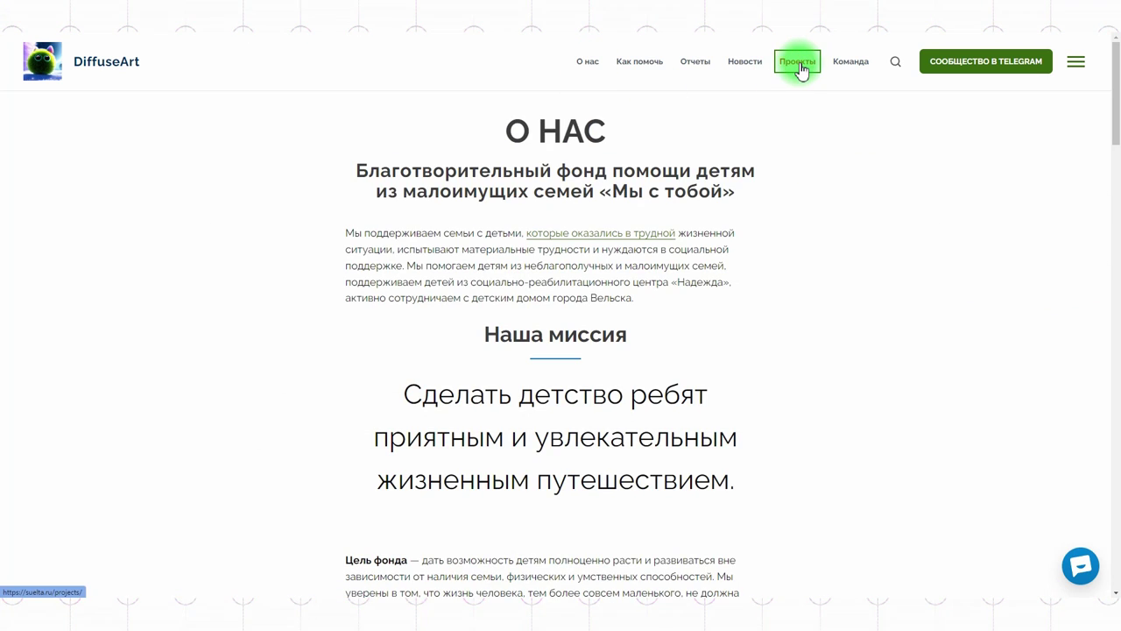
- Switch to Google Analytics DebugView and check the page_location parameter of the page_view event recorded for the Новости visit
{"action": "key", "text": "alt+Tab"}
{"action": "scroll", "coordinate": [611, 331], "scroll_direction": "down", "scroll_amount": 2}
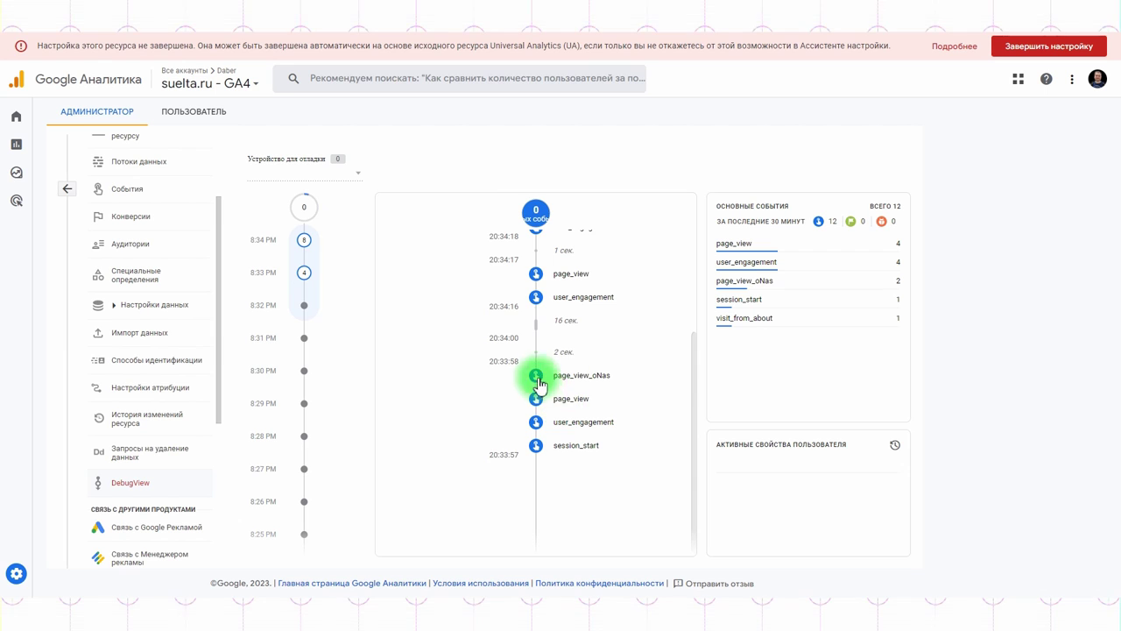
{"action": "scroll", "coordinate": [592, 376], "scroll_direction": "up", "scroll_amount": 3}
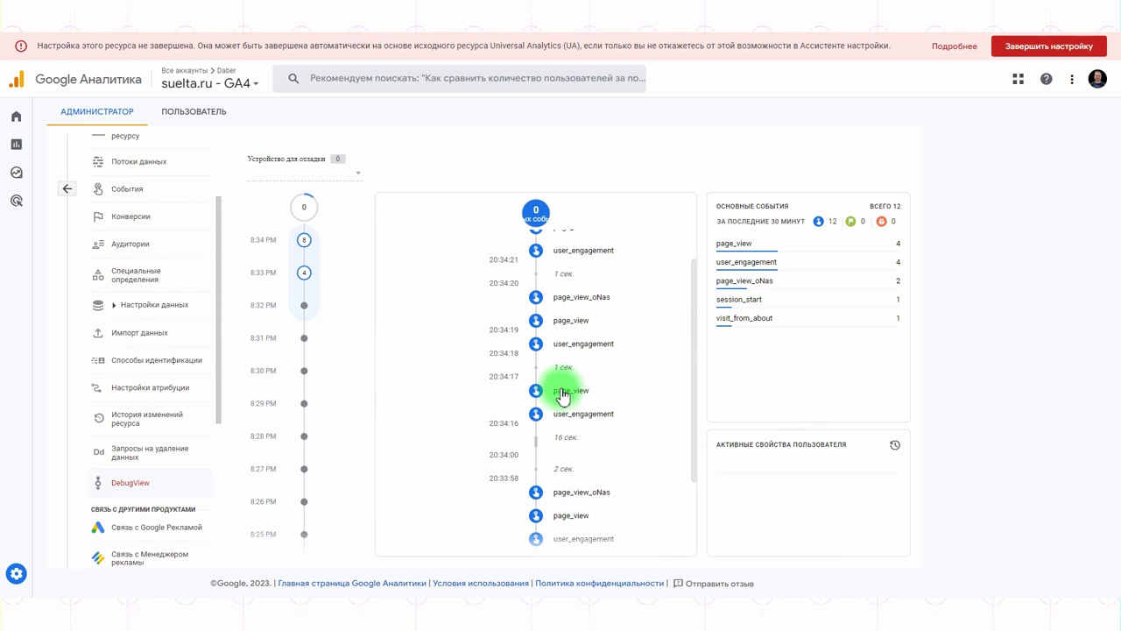
{"action": "left_click", "coordinate": [561, 392]}
{"action": "left_click", "coordinate": [561, 394]}
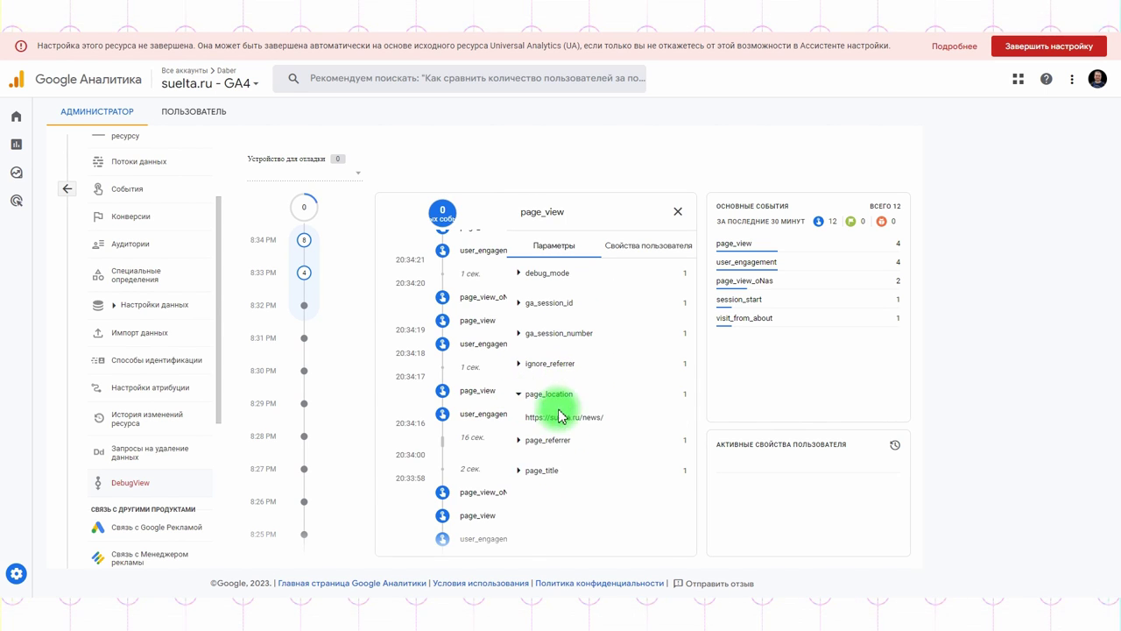
{"action": "left_click", "coordinate": [677, 211]}
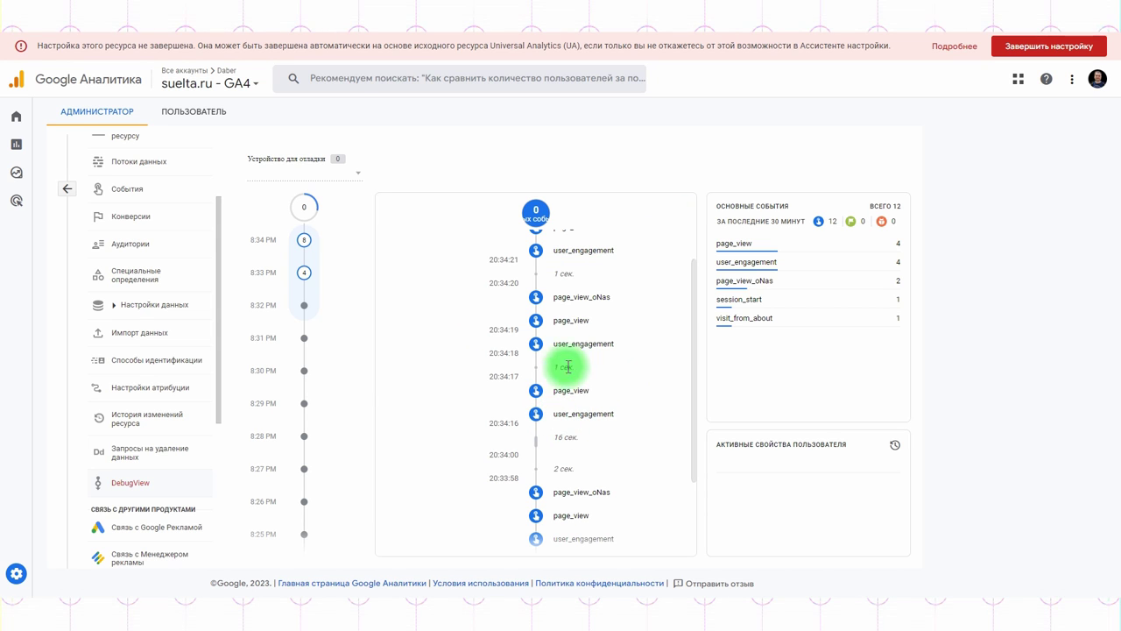
- Examine the parameters of the latest page_view event, directly below visit_from_about in the event stream, and close its details
{"action": "scroll", "coordinate": [618, 370], "scroll_direction": "up", "scroll_amount": 1}
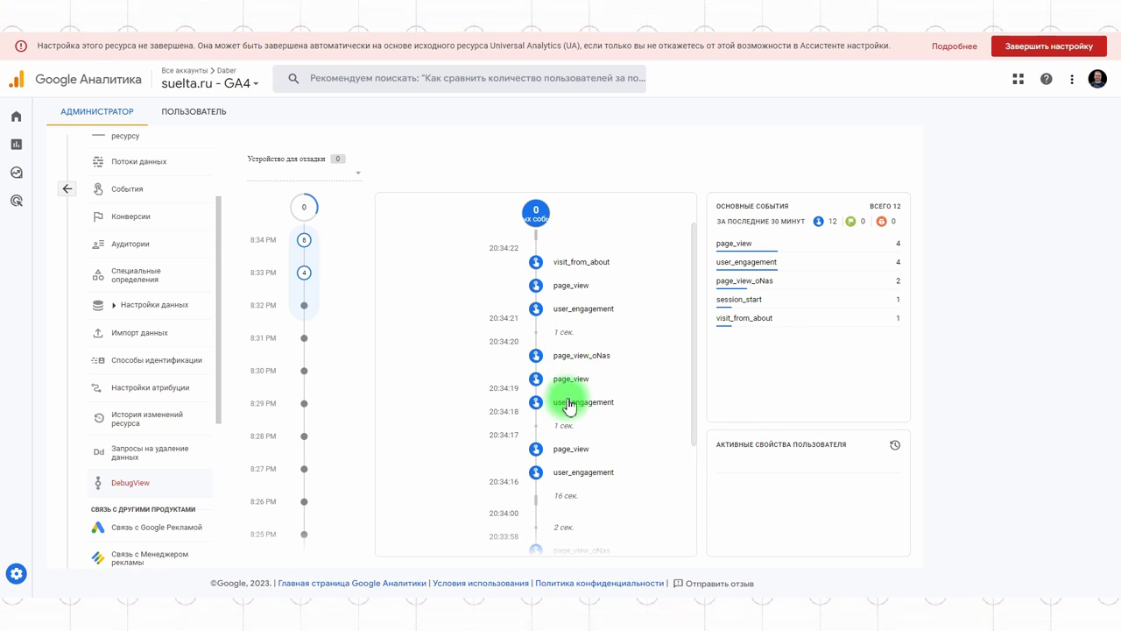
{"action": "scroll", "coordinate": [587, 356], "scroll_direction": "up", "scroll_amount": 1}
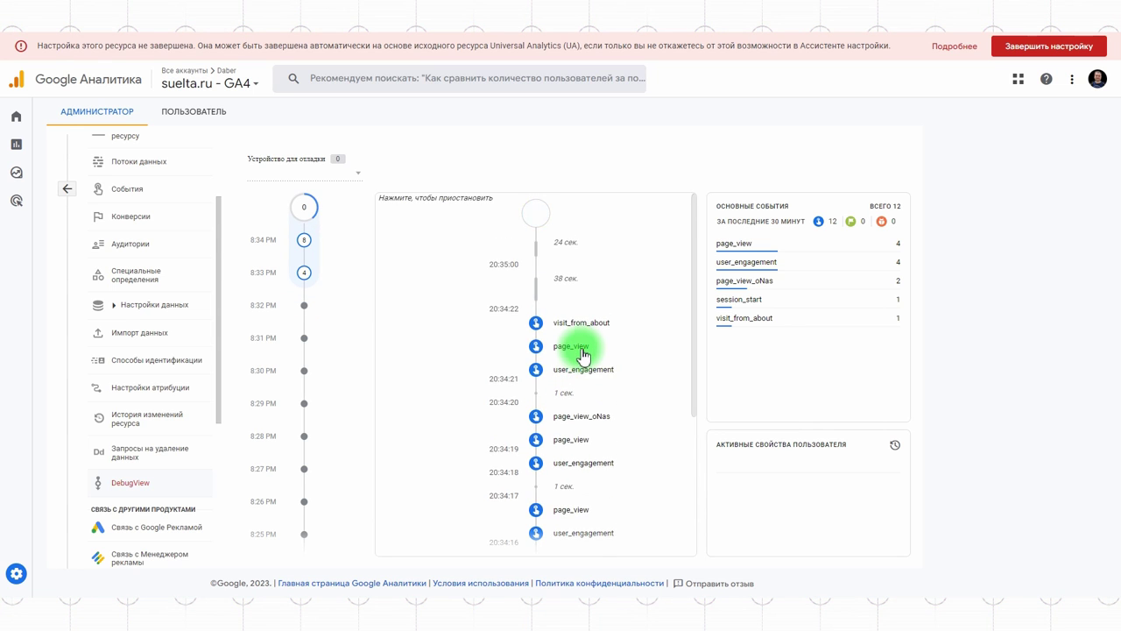
{"action": "left_click", "coordinate": [574, 348]}
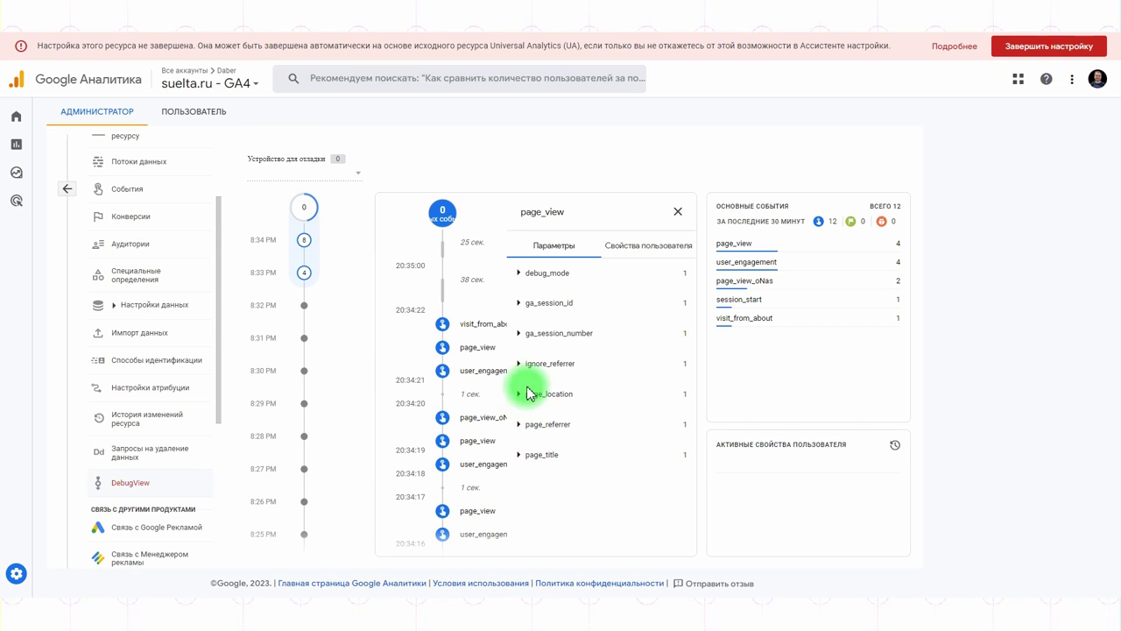
{"action": "left_click", "coordinate": [677, 211]}
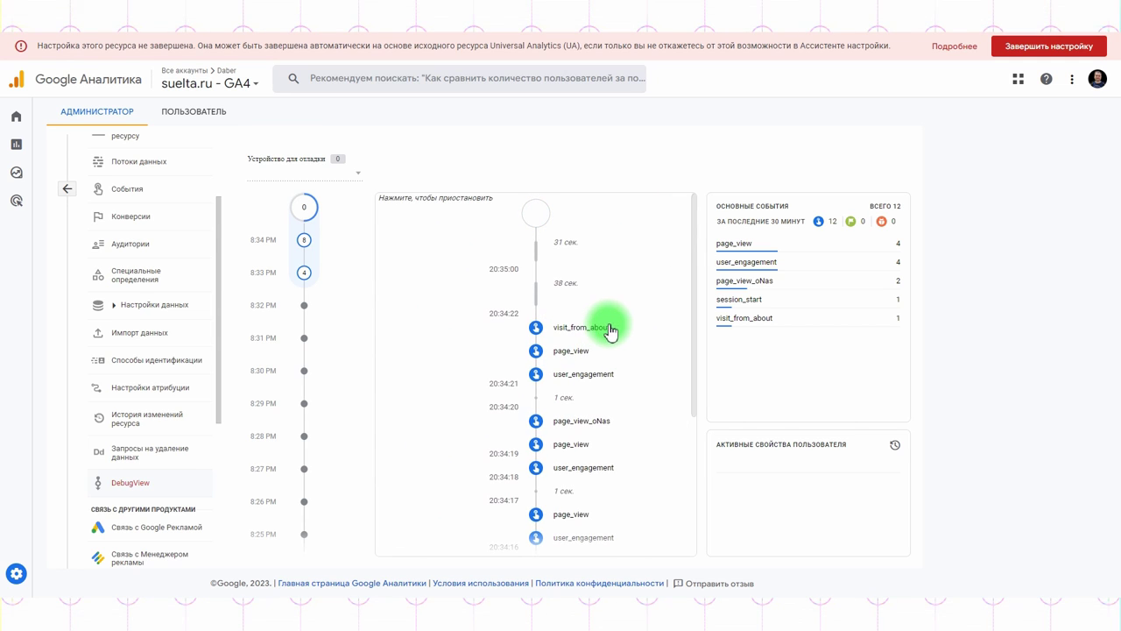